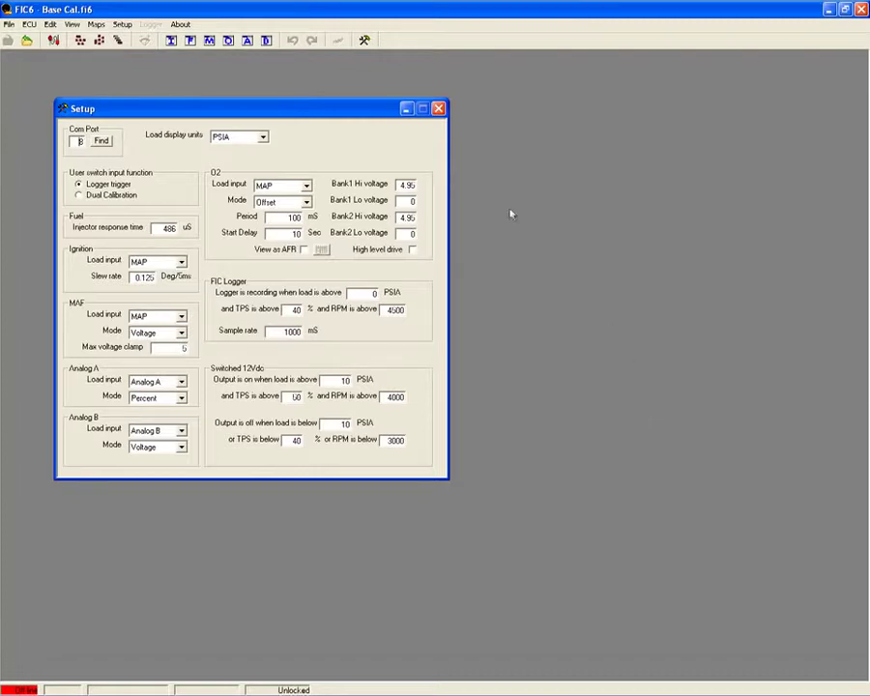
# Step: Open the MAP-load fuel map (0–8000 RPM, 0–30 PSIA), reposition it, and check its corner cells
pyautogui.click(192, 40)
pyautogui.moveTo(244, 231); pyautogui.dragTo(220, 189)
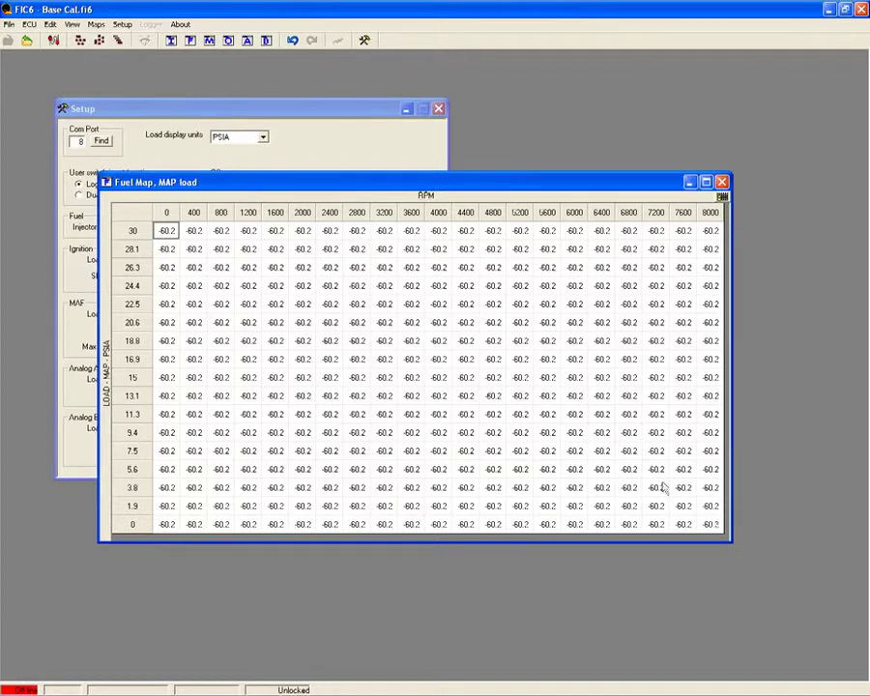
pyautogui.moveTo(169, 233); pyautogui.dragTo(710, 527)
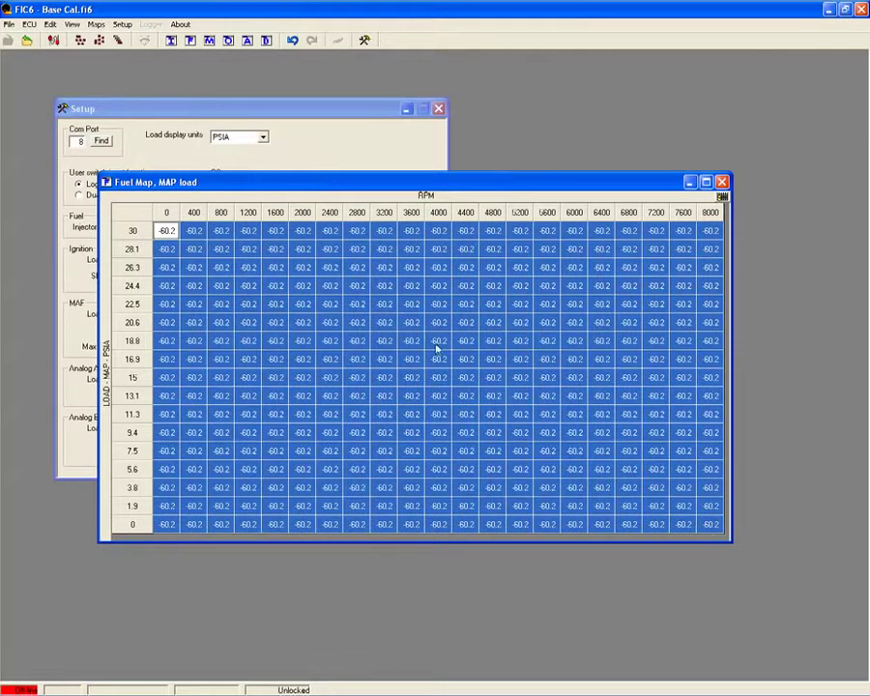
pyautogui.click(166, 233)
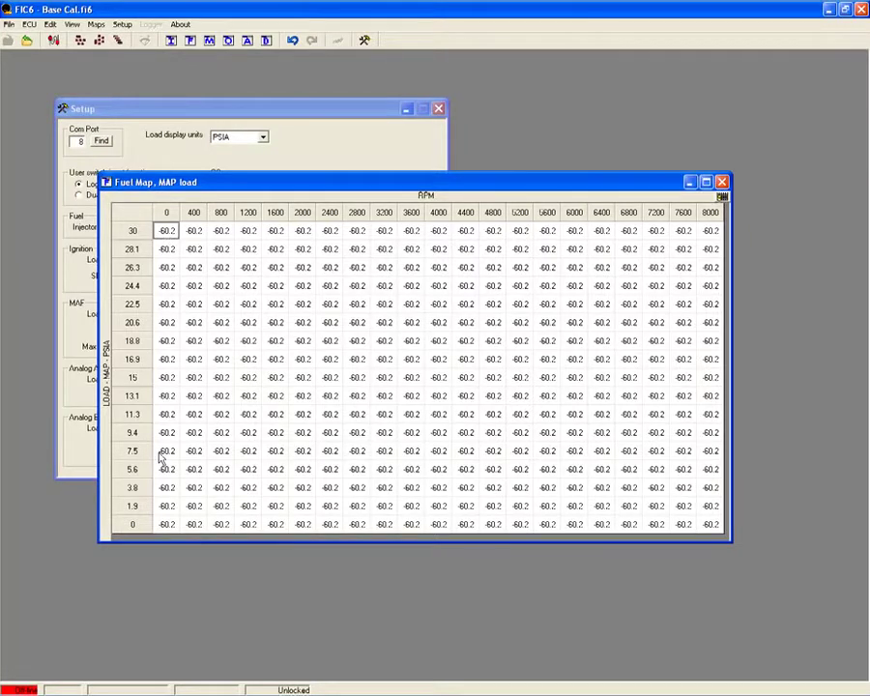
pyautogui.click(166, 522)
pyautogui.click(168, 232)
pyautogui.click(710, 524)
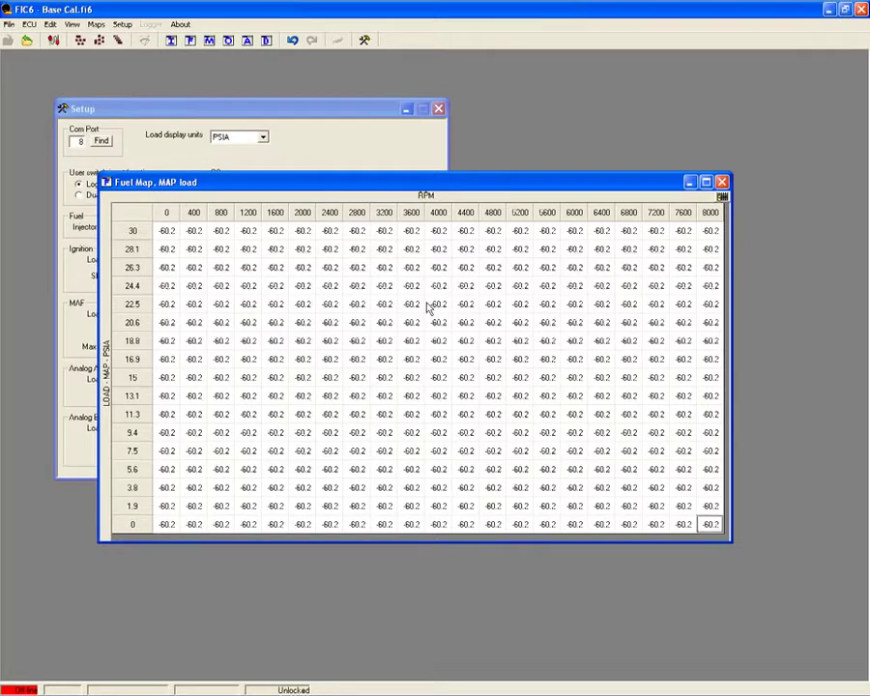
# Step: Undo the last change, then fill the whole fuel map with 99.2 and then -100
pyautogui.hotkey('ctrl', 'z')
pyautogui.moveTo(166, 523); pyautogui.dragTo(702, 246)
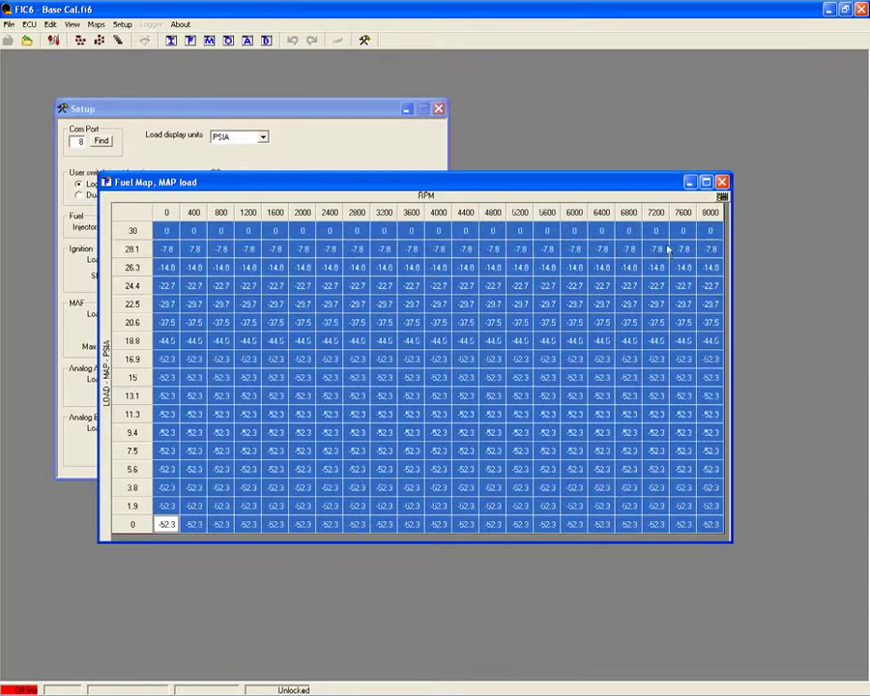
pyautogui.rightClick(418, 326)
pyautogui.click(447, 363)
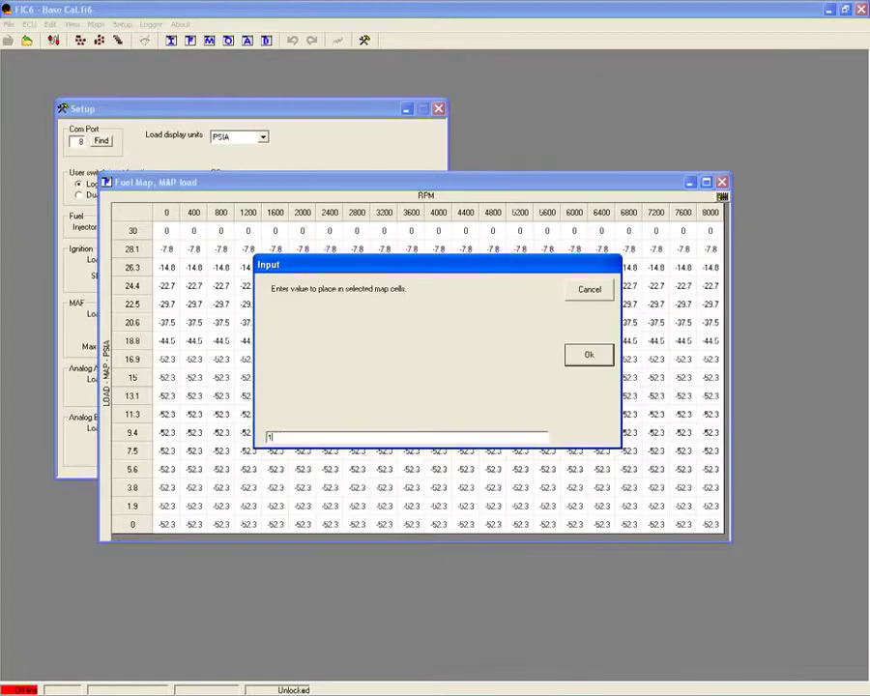
pyautogui.write('99.2')
pyautogui.press('Return')
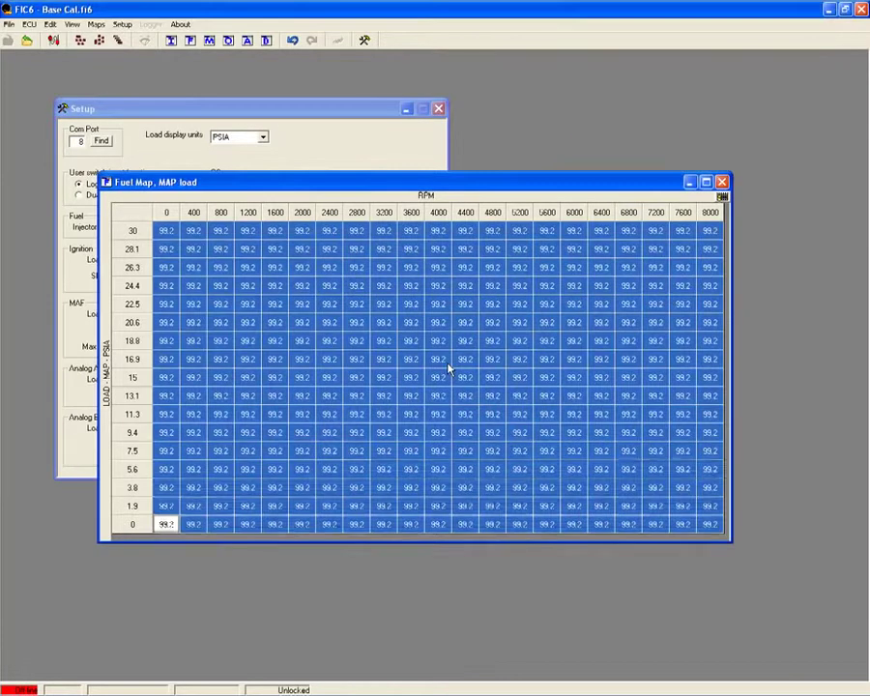
pyautogui.rightClick(171, 494)
pyautogui.click(216, 530)
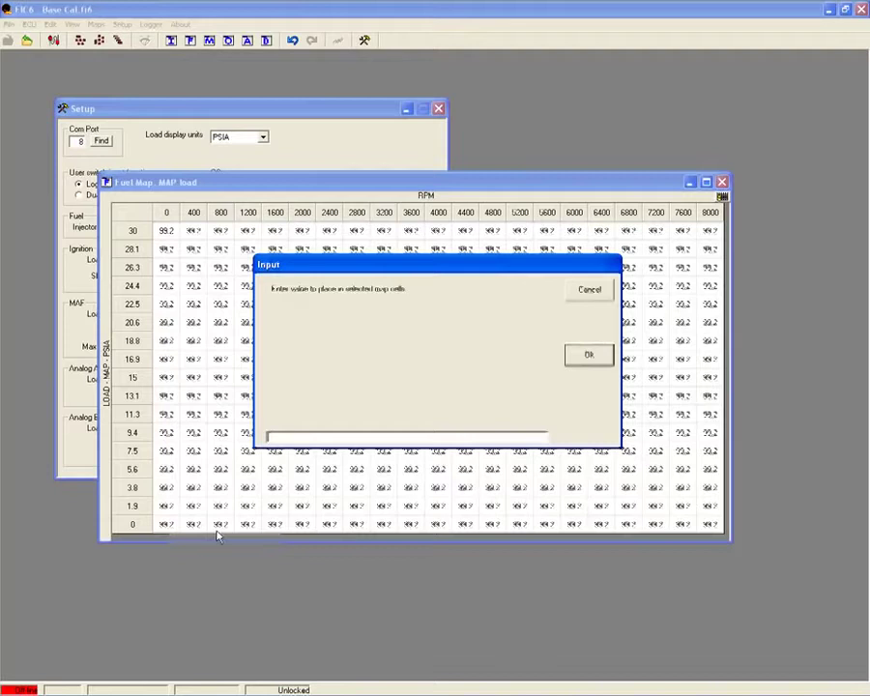
pyautogui.write('-100')
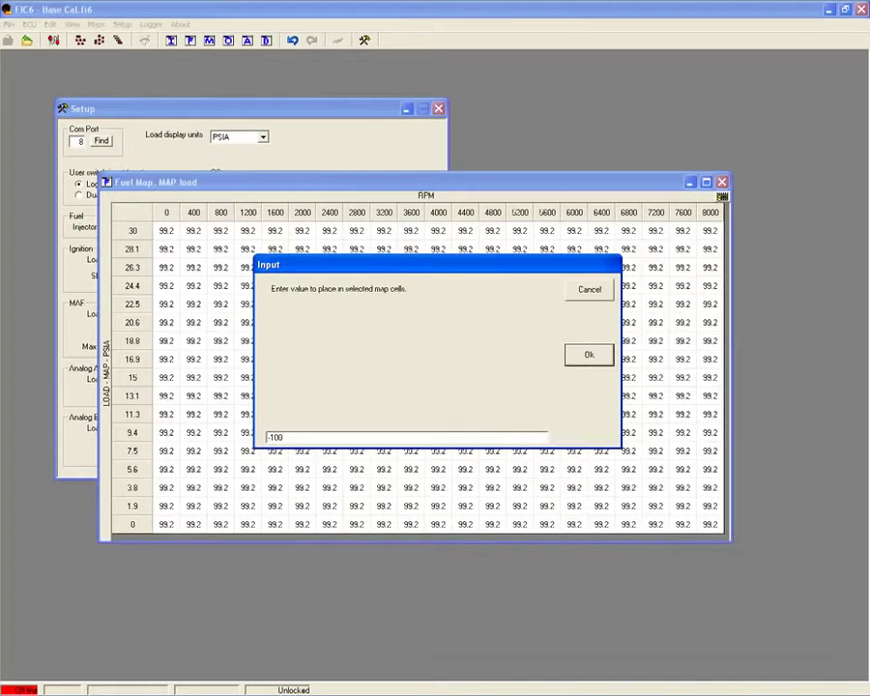
pyautogui.press('Return')
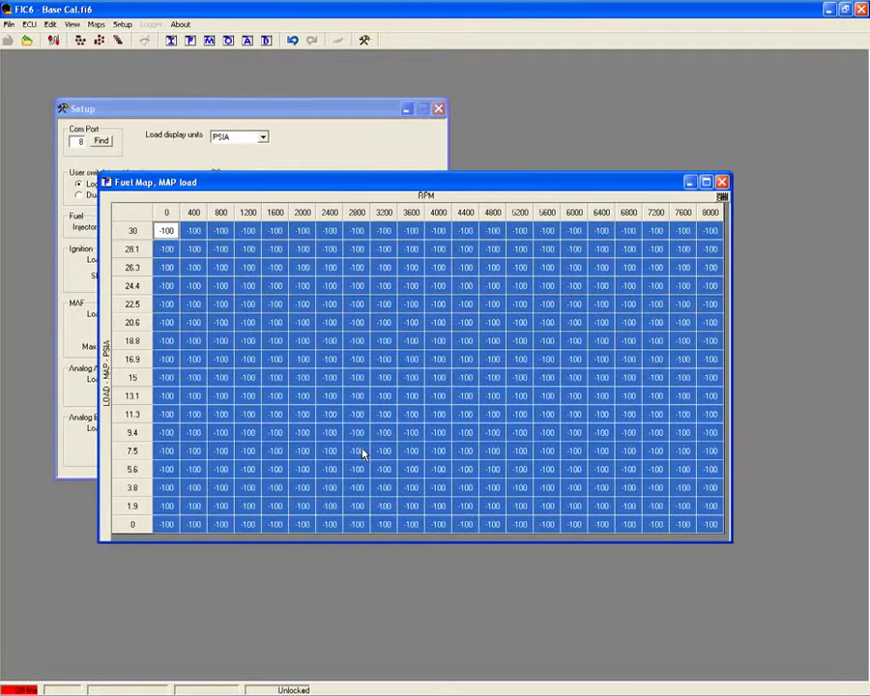
pyautogui.click(160, 527)
# Step: Apply an injector size change from old 220 to new 550 injectors
pyautogui.rightClick(314, 361)
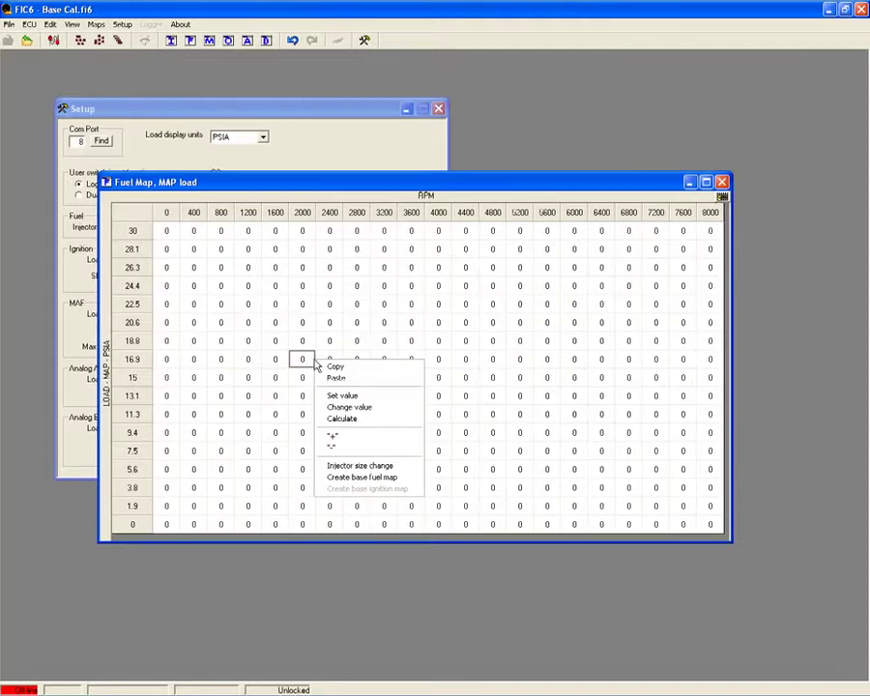
pyautogui.click(355, 465)
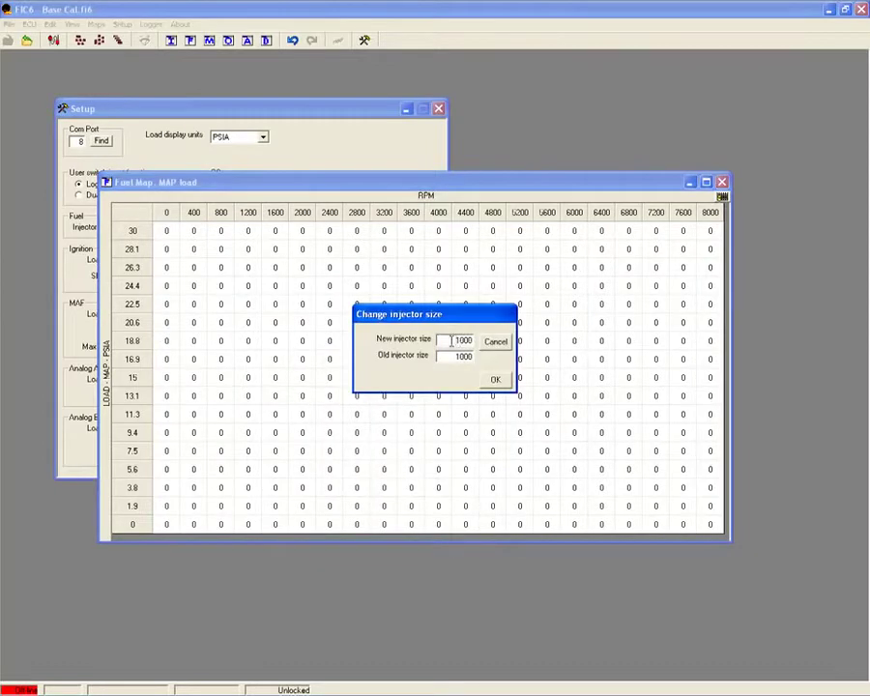
pyautogui.moveTo(450, 341); pyautogui.dragTo(486, 345)
pyautogui.write('550')
pyautogui.doubleClick(466, 355)
pyautogui.write('220')
pyautogui.click(492, 379)
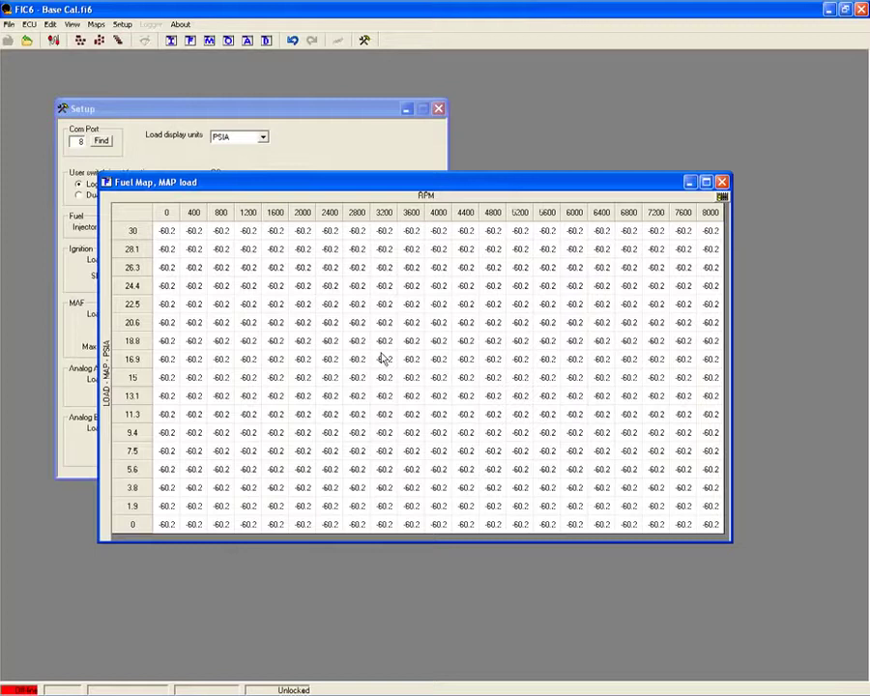
# Step: Set the ignition rows 14–16.8 PSIA to -2 and 18.1–20.9 PSIA to -3
pyautogui.click(169, 233)
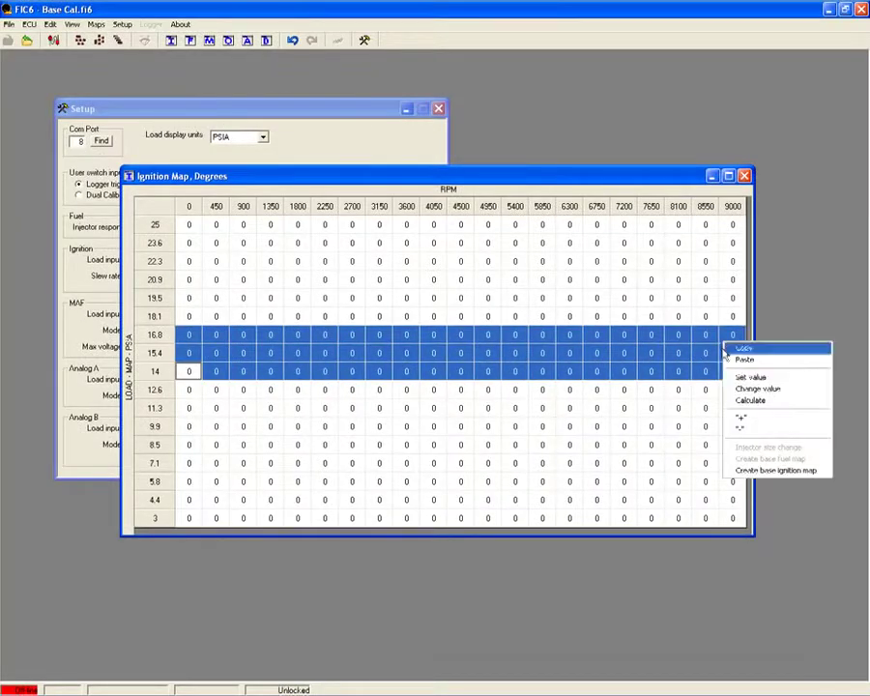
pyautogui.click(744, 378)
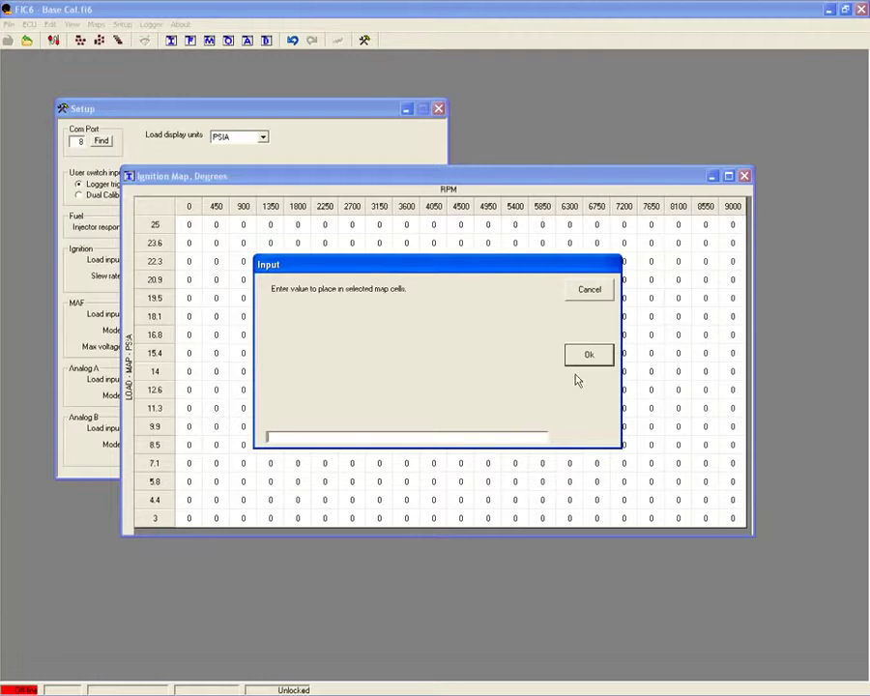
pyautogui.write('-2')
pyautogui.press('Return')
pyautogui.moveTo(190, 315); pyautogui.dragTo(756, 294)
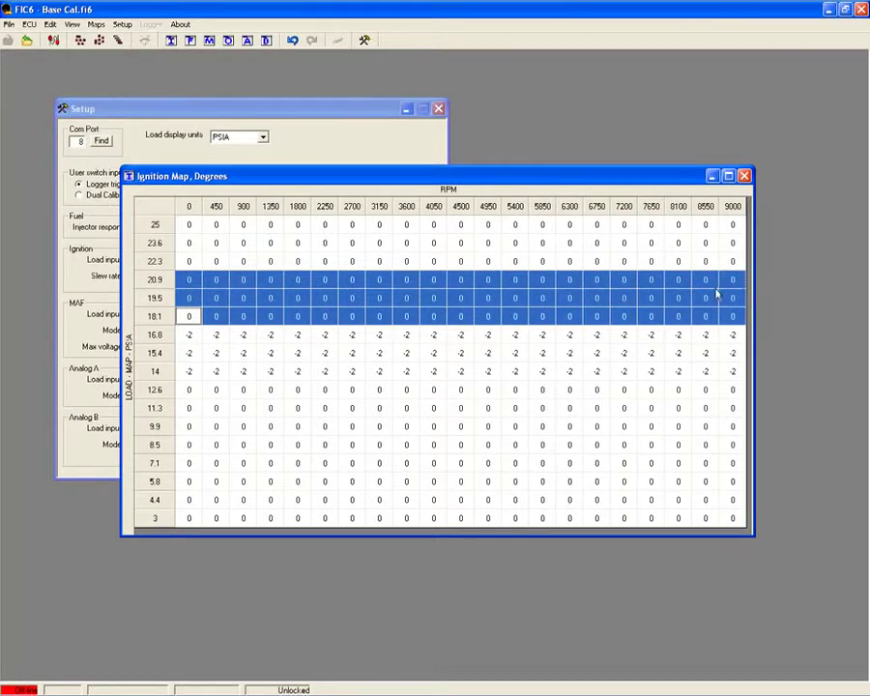
pyautogui.rightClick(718, 292)
pyautogui.click(740, 333)
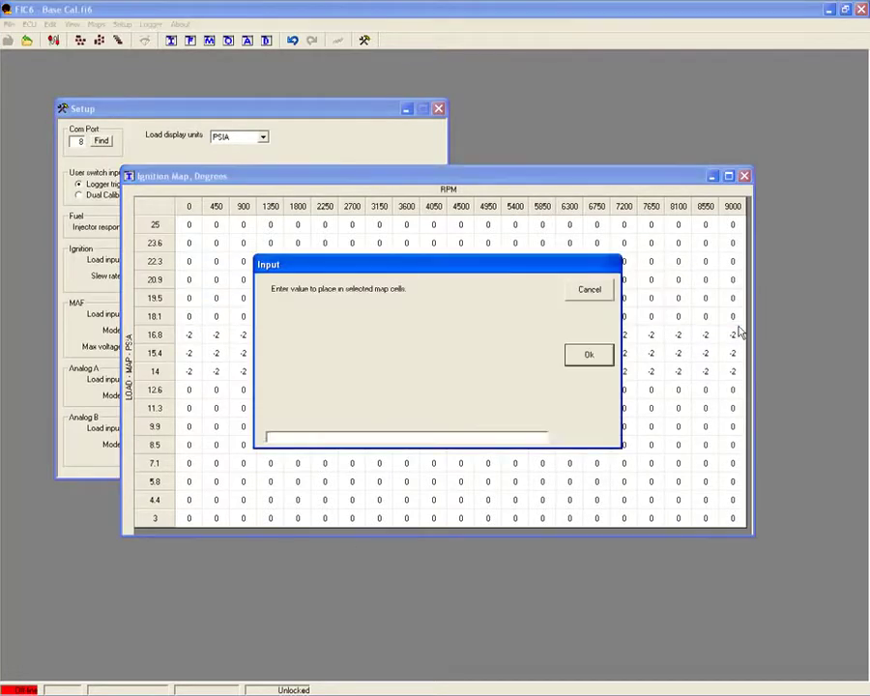
pyautogui.write('-3')
pyautogui.press('Return')
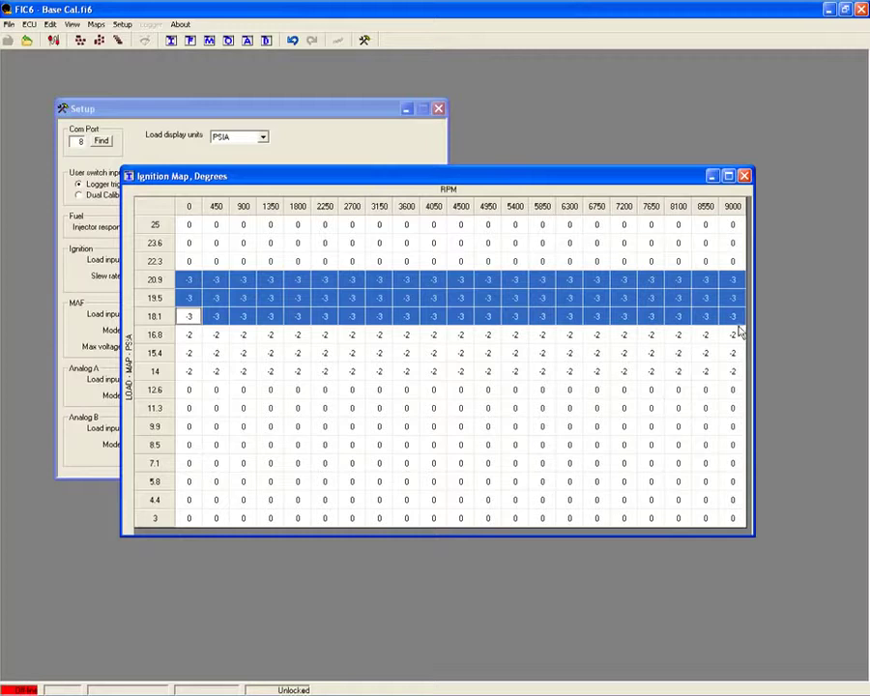
# Step: Set the 22.3–25 PSIA ignition rows to -4, then bring up the map's cell actions
pyautogui.moveTo(192, 262); pyautogui.dragTo(837, 226)
pyautogui.rightClick(732, 225)
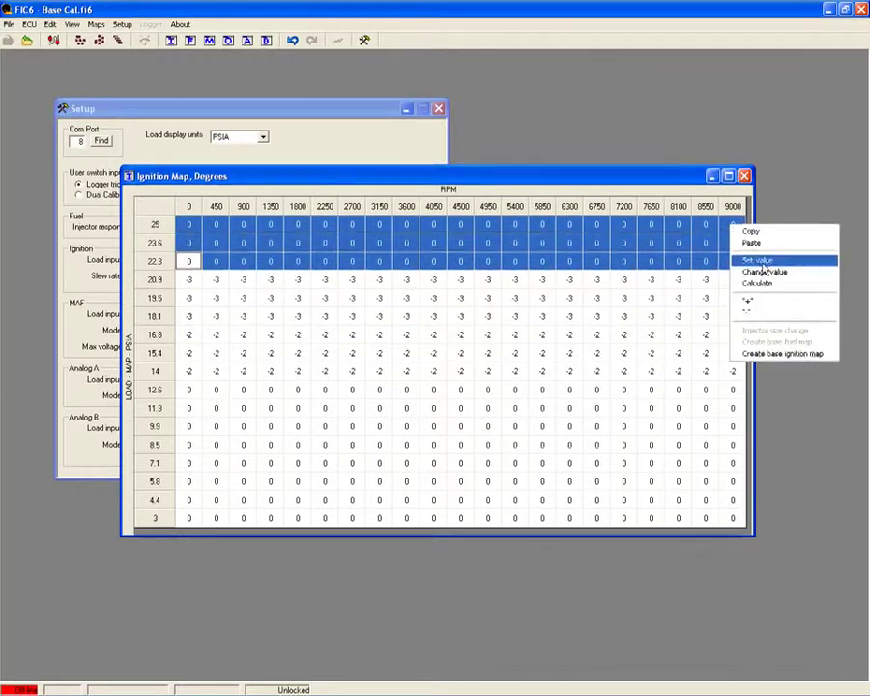
pyautogui.click(758, 260)
pyautogui.write('-4')
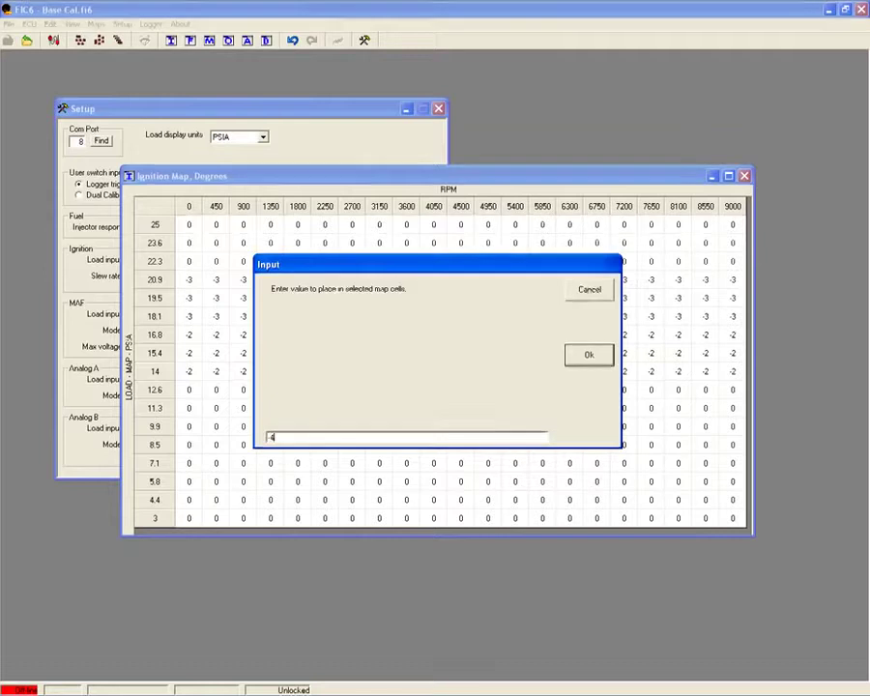
pyautogui.press('Return')
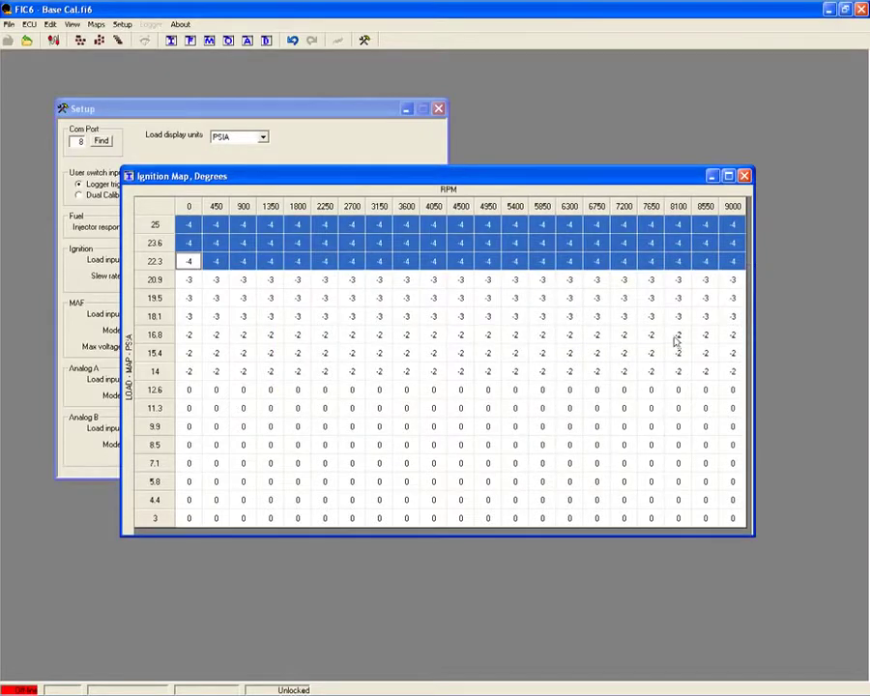
pyautogui.click(247, 390)
pyautogui.rightClick(377, 389)
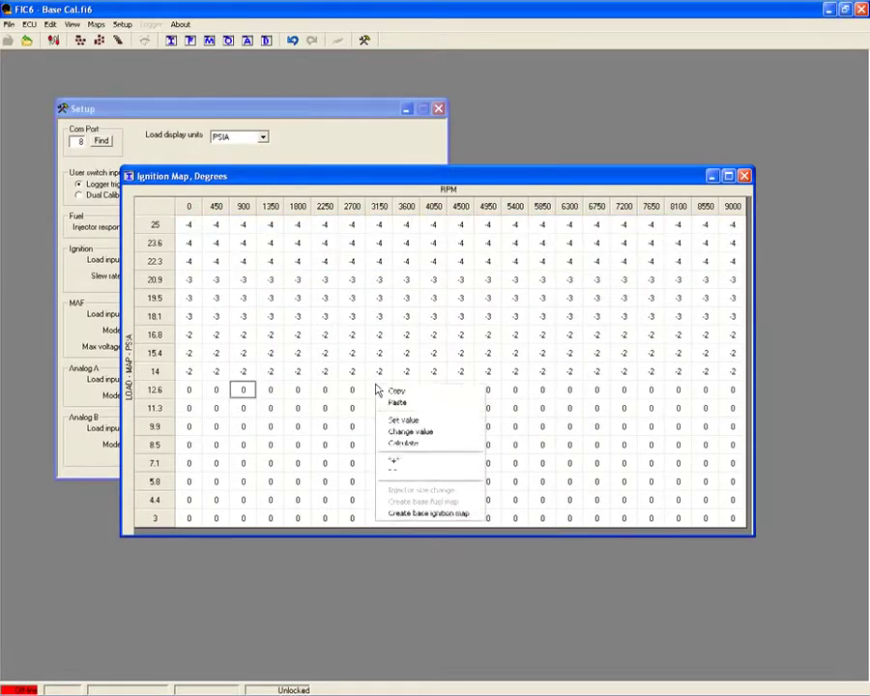
# Step: Create a base ignition map with Max rpm 6500, Max boost 30 and timing retard -.75
pyautogui.click(402, 514)
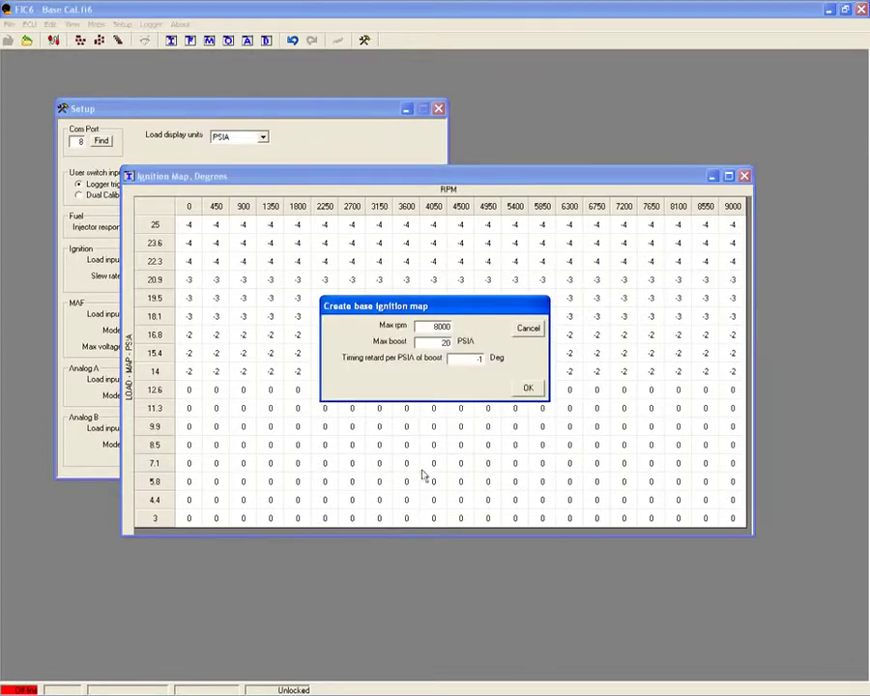
pyautogui.moveTo(424, 326); pyautogui.dragTo(460, 326)
pyautogui.write('6500')
pyautogui.moveTo(423, 341); pyautogui.dragTo(454, 341)
pyautogui.write('30')
pyautogui.moveTo(475, 360); pyautogui.dragTo(497, 360)
pyautogui.press('BackSpace')
pyautogui.write('-.75')
pyautogui.click(527, 388)
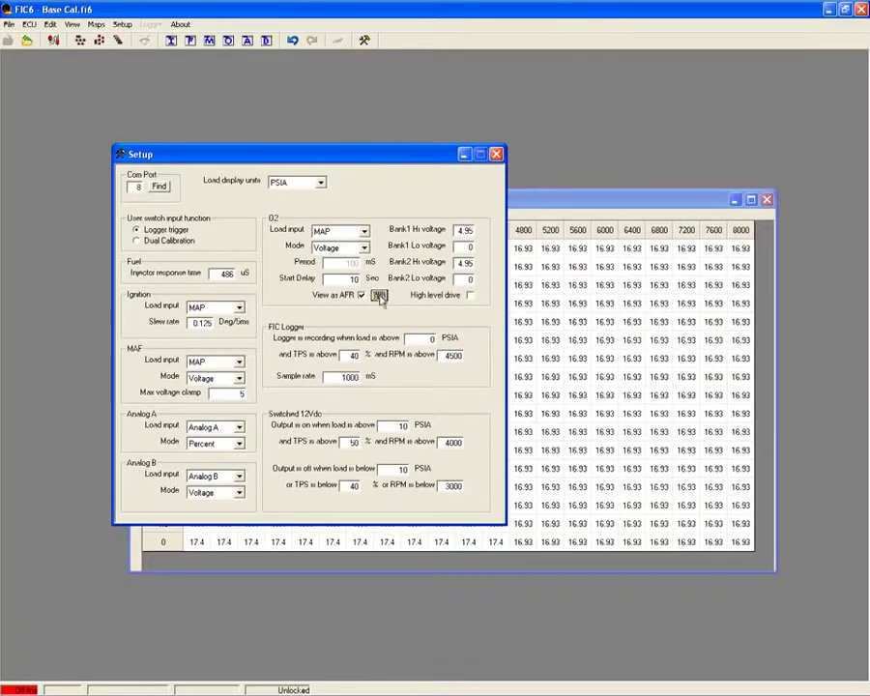
# Step: Open the AFR to voltage table, set the last Volts out to 1, and interpolate the column evenly
pyautogui.click(378, 295)
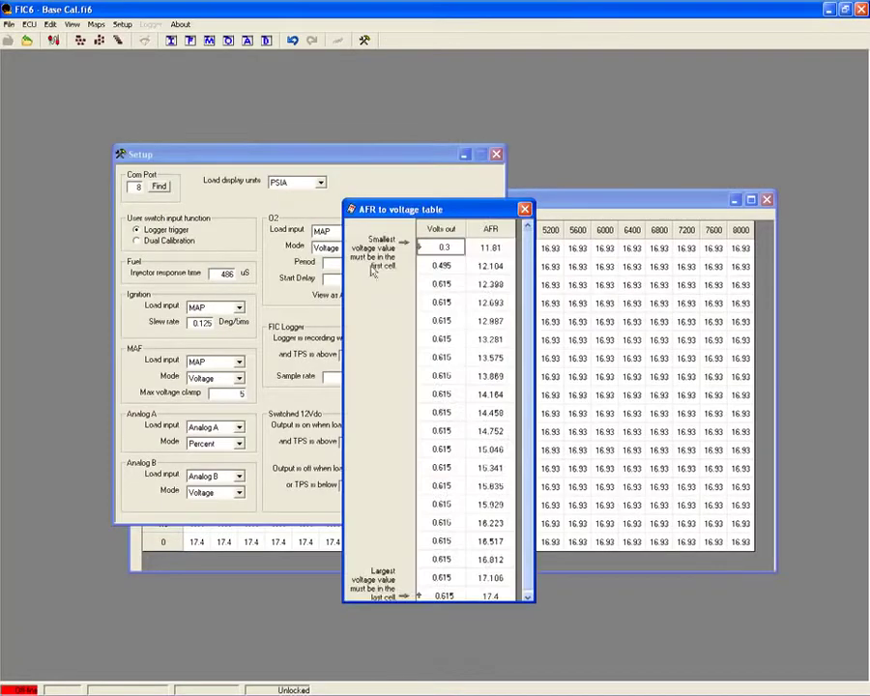
pyautogui.moveTo(434, 206); pyautogui.dragTo(375, 183)
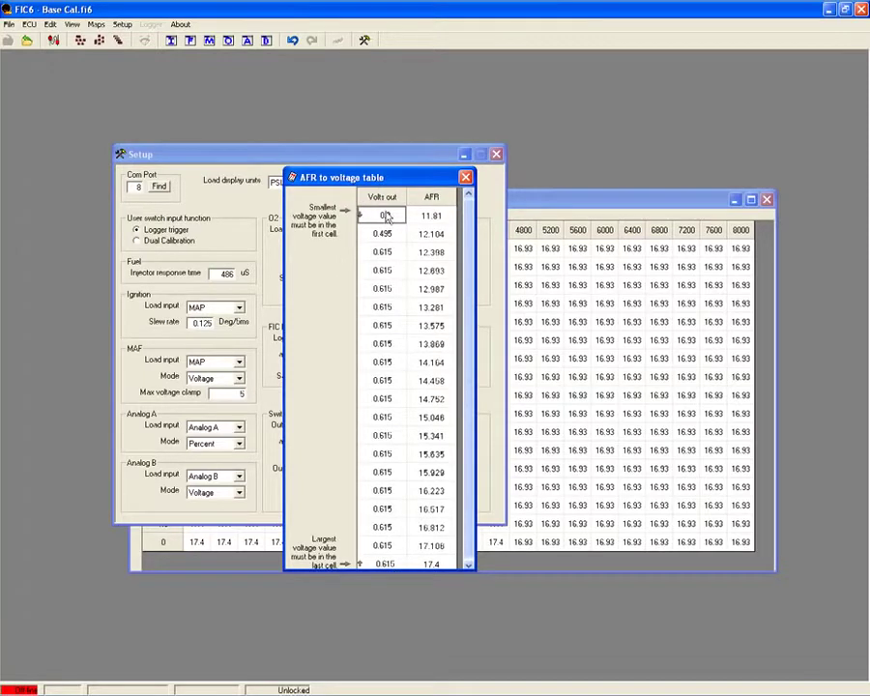
pyautogui.click(381, 569)
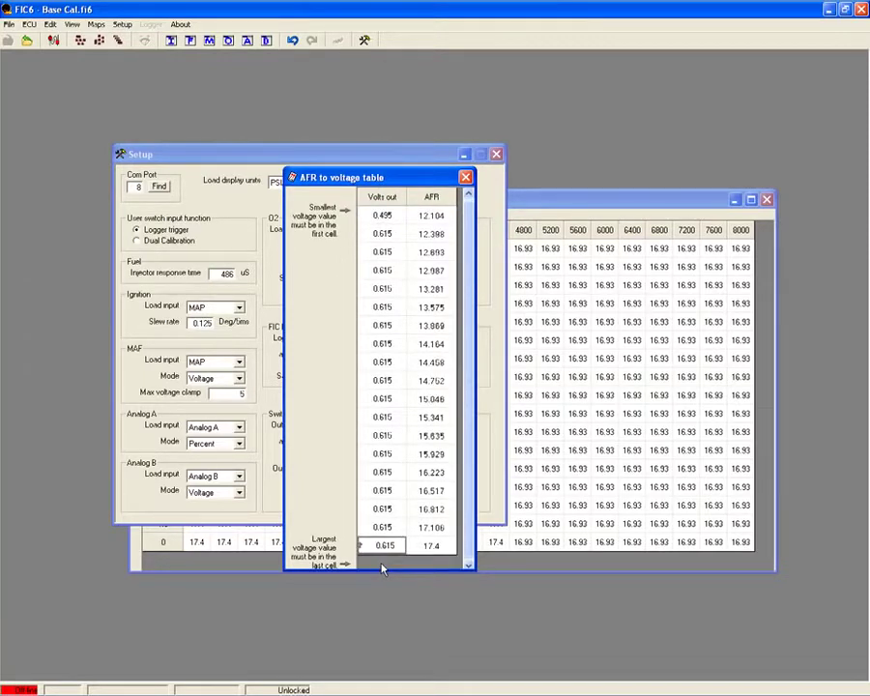
pyautogui.write('1')
pyautogui.moveTo(384, 543); pyautogui.dragTo(386, 222)
pyautogui.rightClick(386, 222)
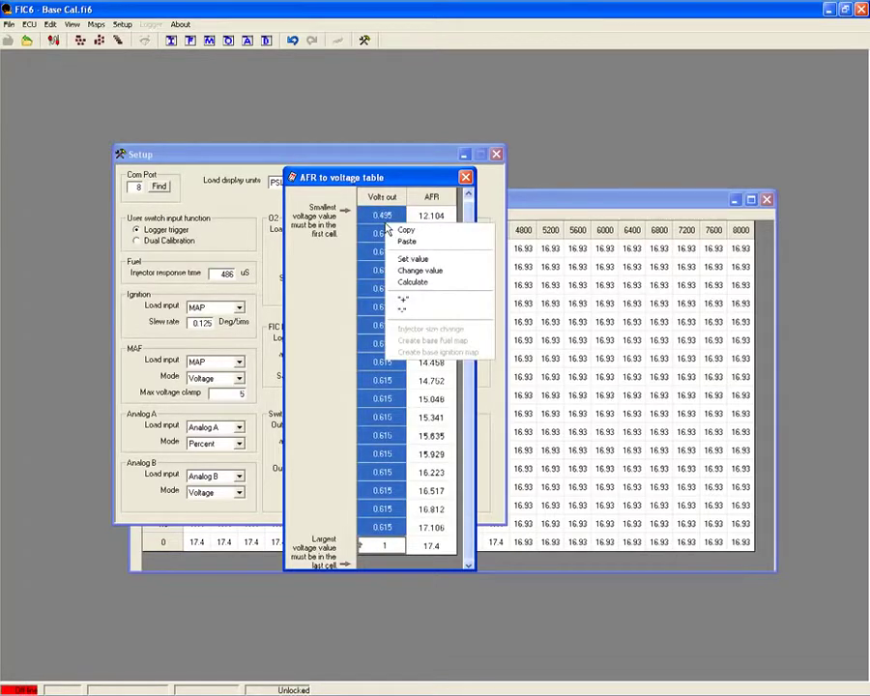
pyautogui.click(448, 283)
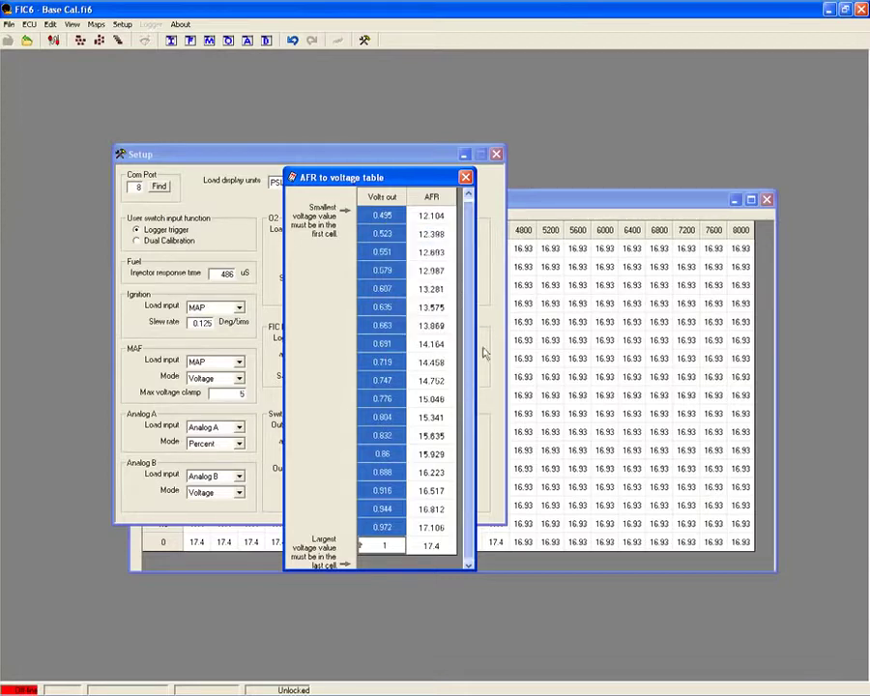
pyautogui.scroll(1, 481, 350)
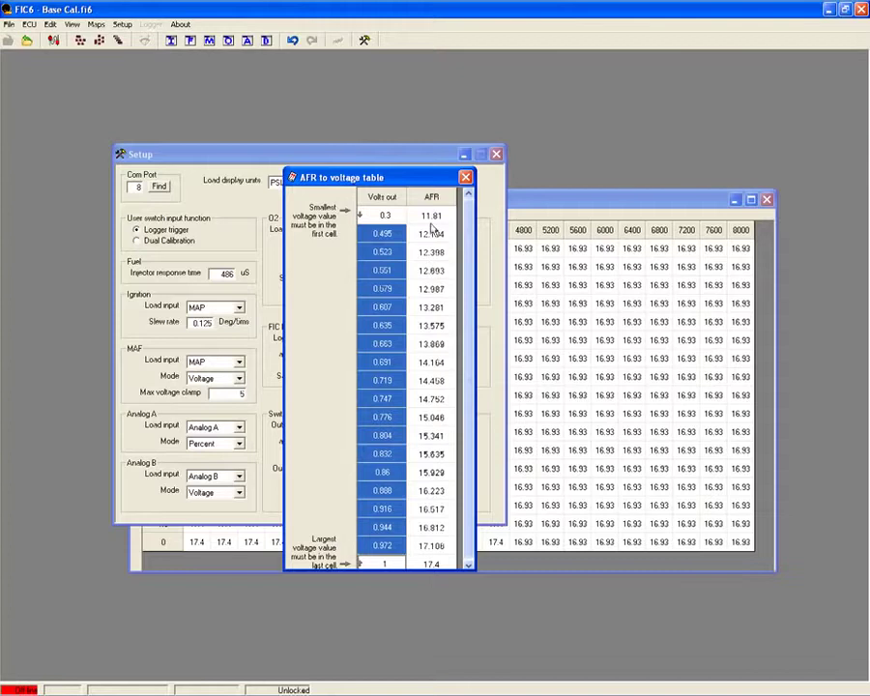
# Step: Close the AFR table and set the O2 map's 4800–8000 RPM low-load block to 13.02
pyautogui.click(465, 177)
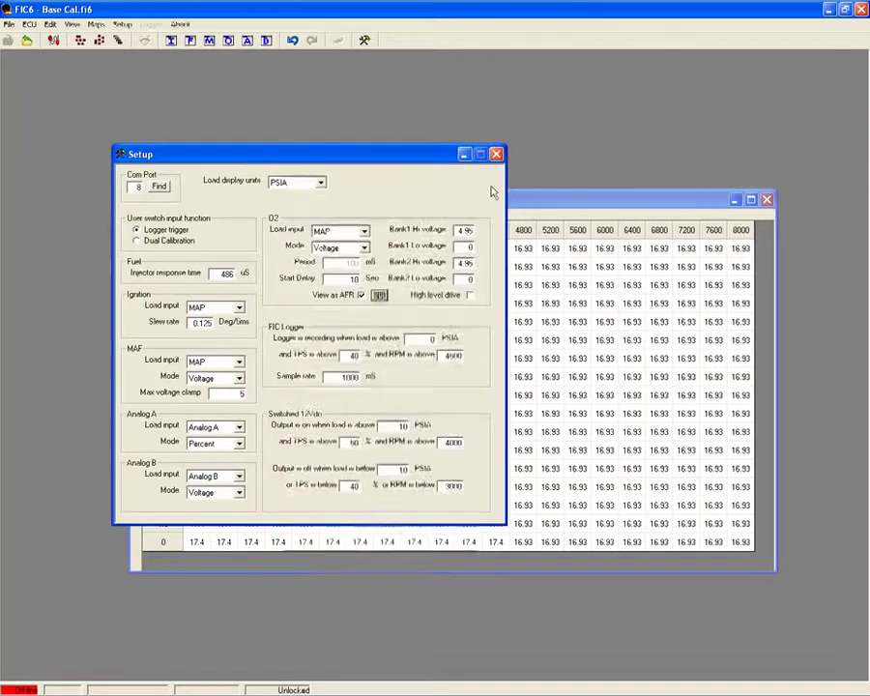
pyautogui.click(554, 205)
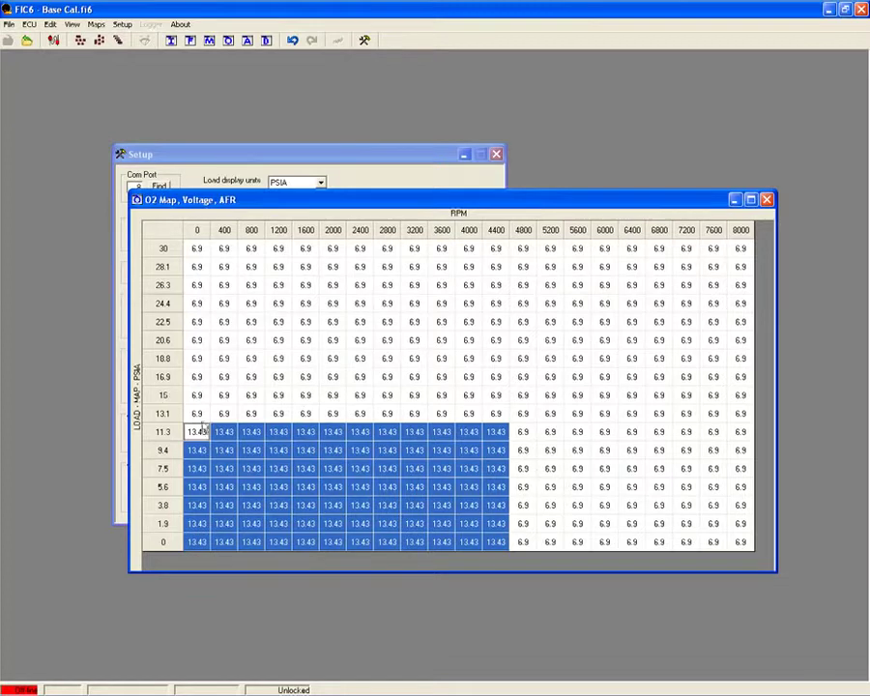
pyautogui.moveTo(522, 431); pyautogui.dragTo(739, 558)
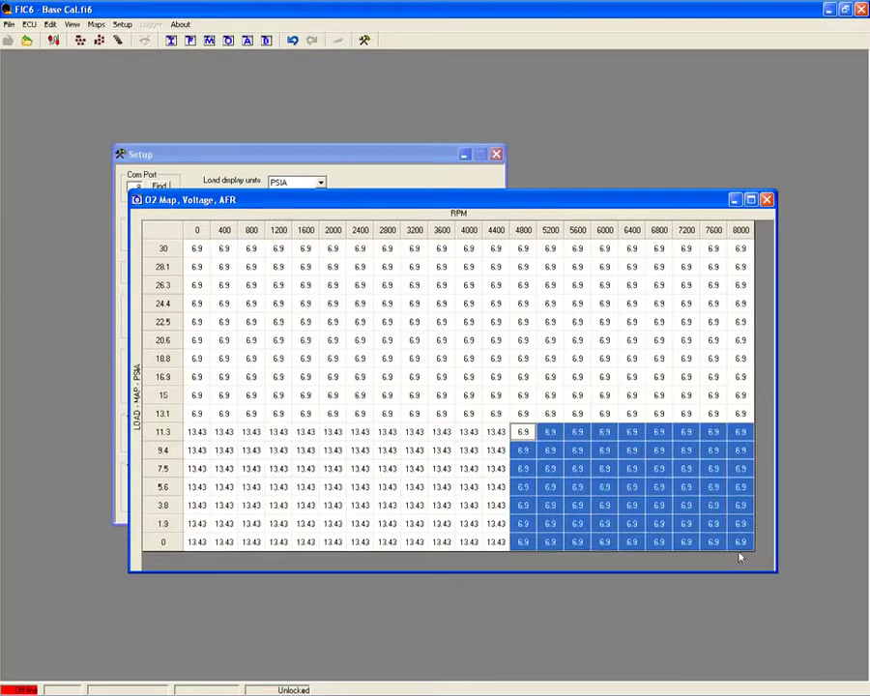
pyautogui.rightClick(587, 502)
pyautogui.click(613, 533)
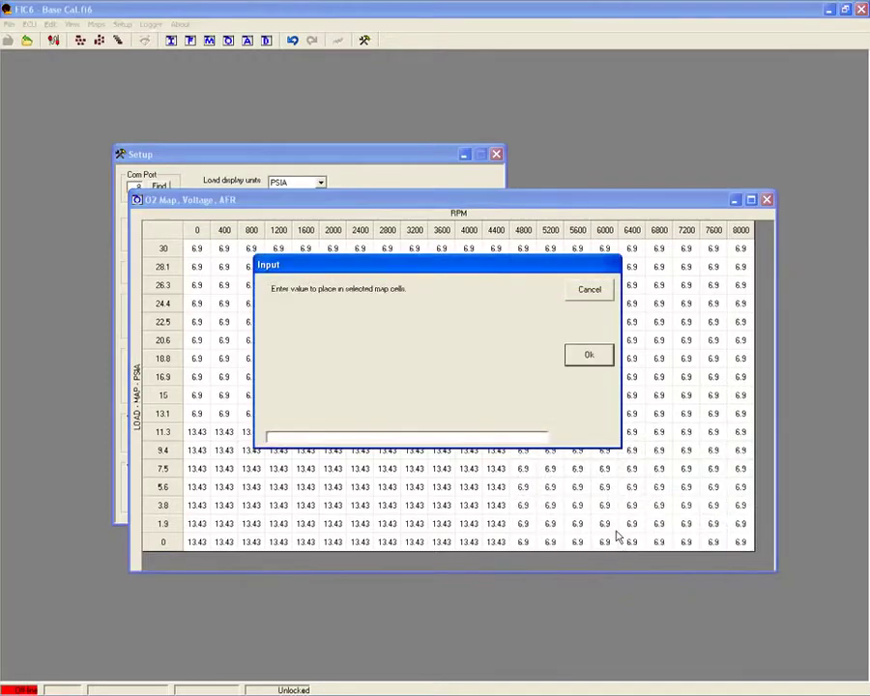
pyautogui.write('13.02')
pyautogui.press('Return')
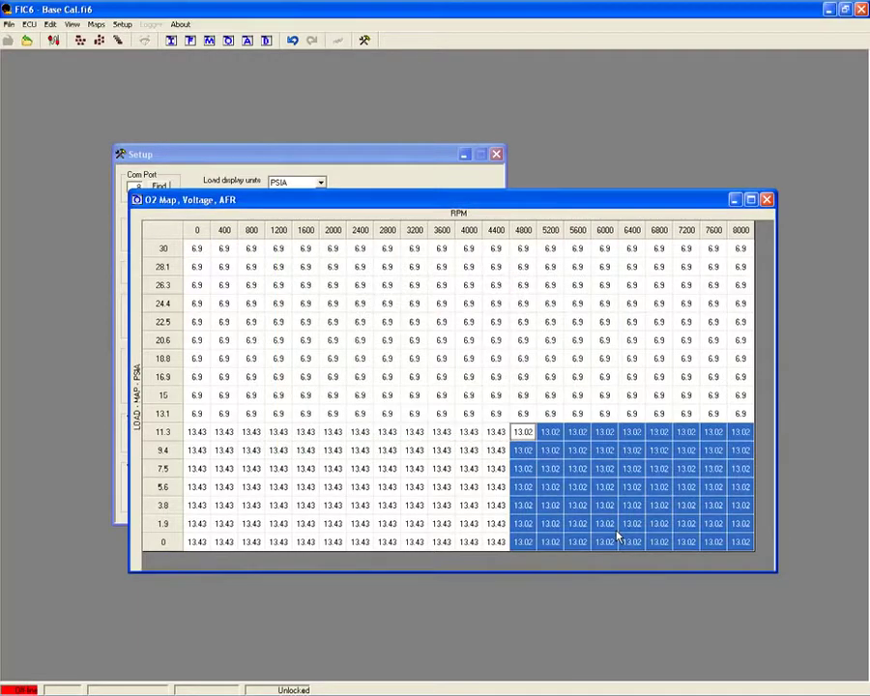
# Step: Set the 13.1–22.5 PSIA rows to 12.5 (stored as 12.41) and the 24.4–30 PSIA rows to 12.0
pyautogui.moveTo(196, 413); pyautogui.dragTo(730, 331)
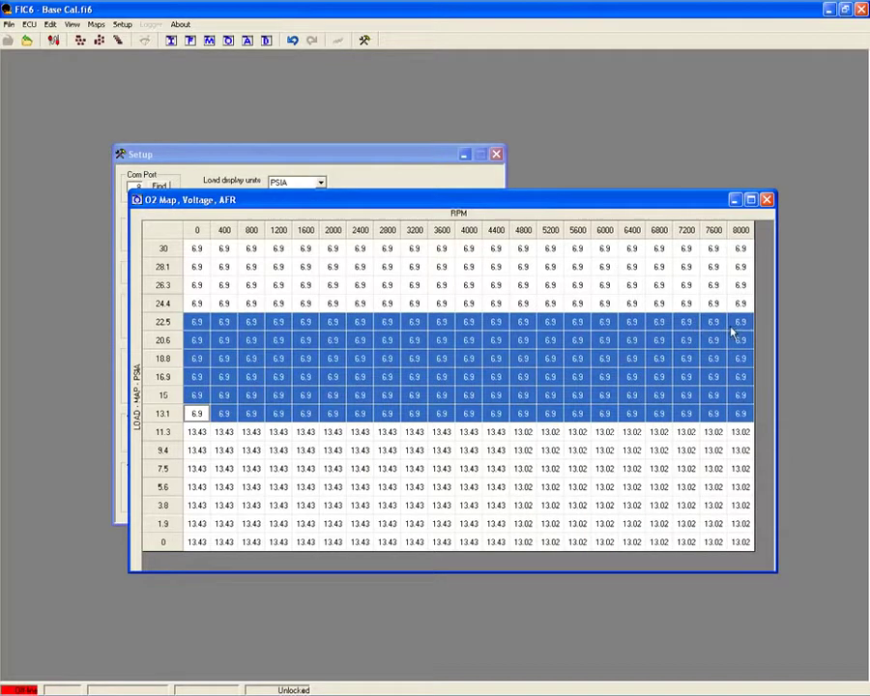
pyautogui.rightClick(731, 334)
pyautogui.click(761, 362)
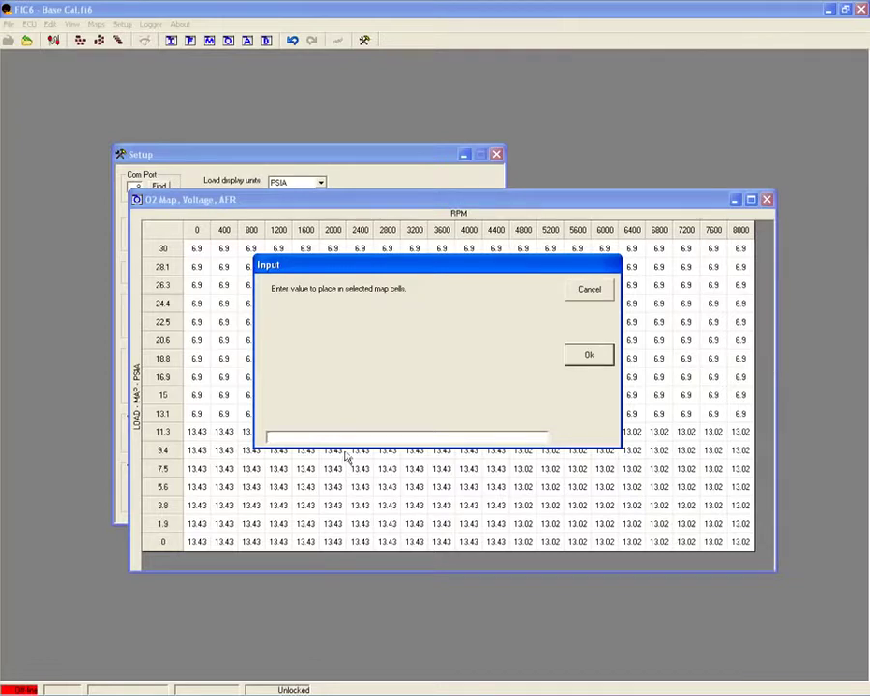
pyautogui.write('12.5')
pyautogui.press('Return')
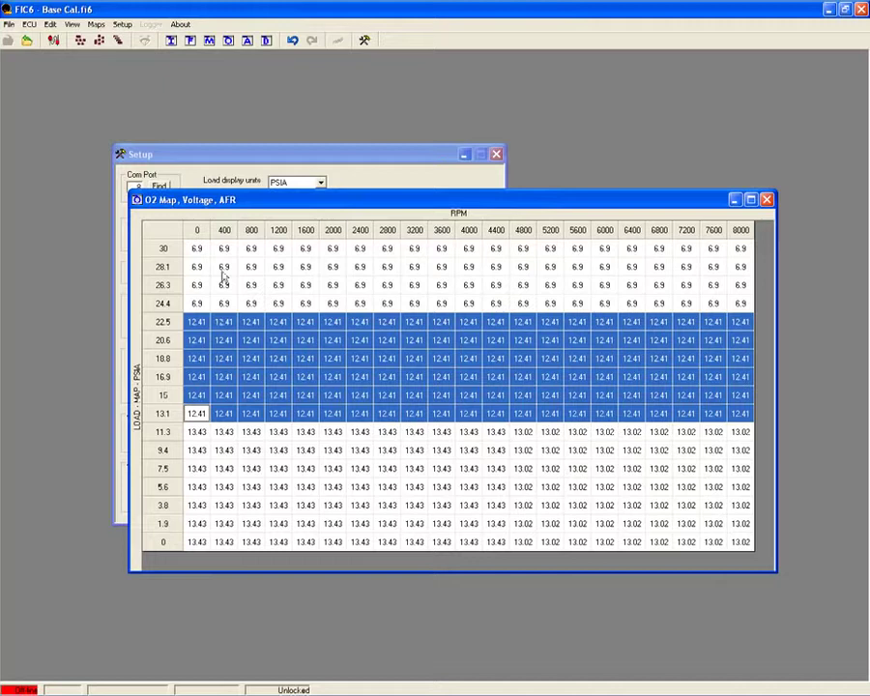
pyautogui.moveTo(206, 302); pyautogui.dragTo(727, 254)
pyautogui.rightClick(727, 253)
pyautogui.click(748, 284)
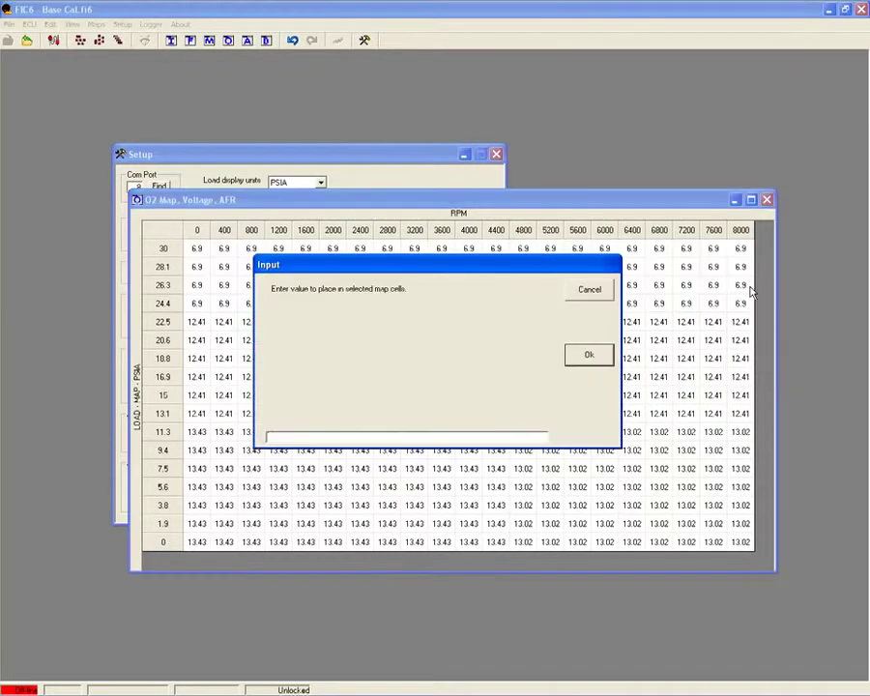
pyautogui.write('12.0')
pyautogui.press('Return')
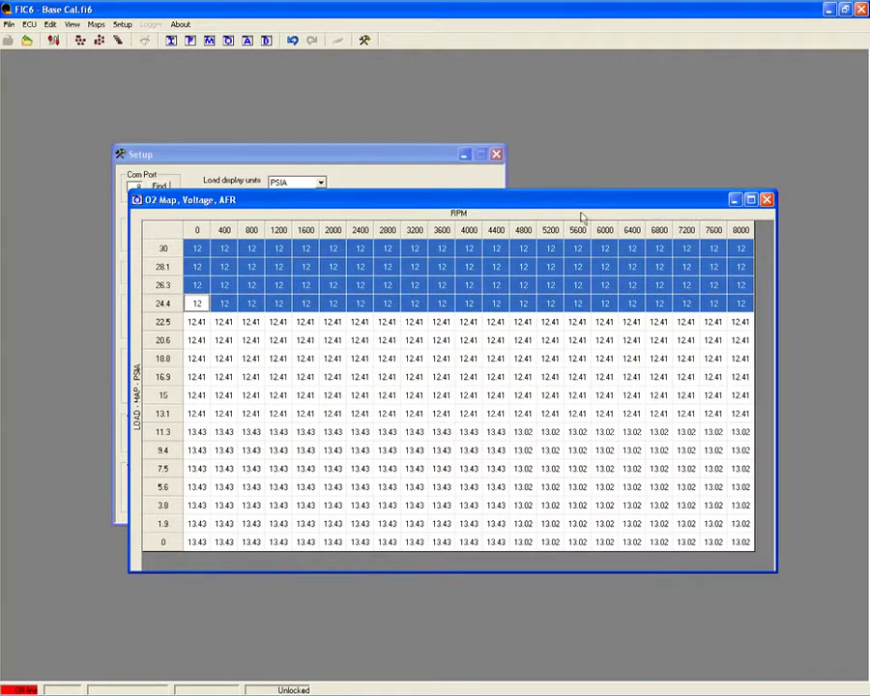
pyautogui.click(196, 542)
# Step: Move the O2 map aside, show the gauge display, and open the MAF map in volts
pyautogui.moveTo(376, 199); pyautogui.dragTo(416, 232)
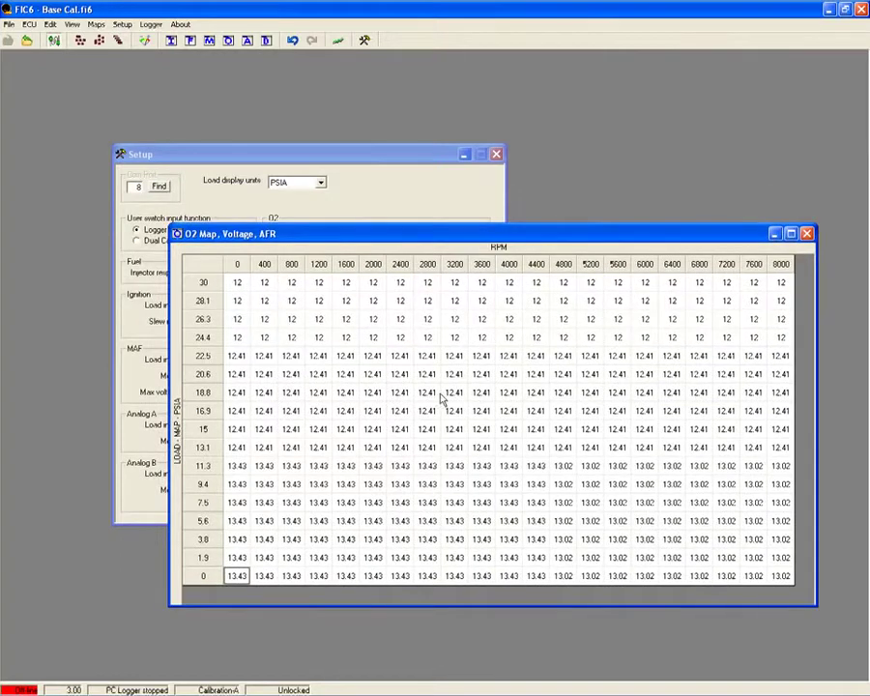
pyautogui.click(143, 41)
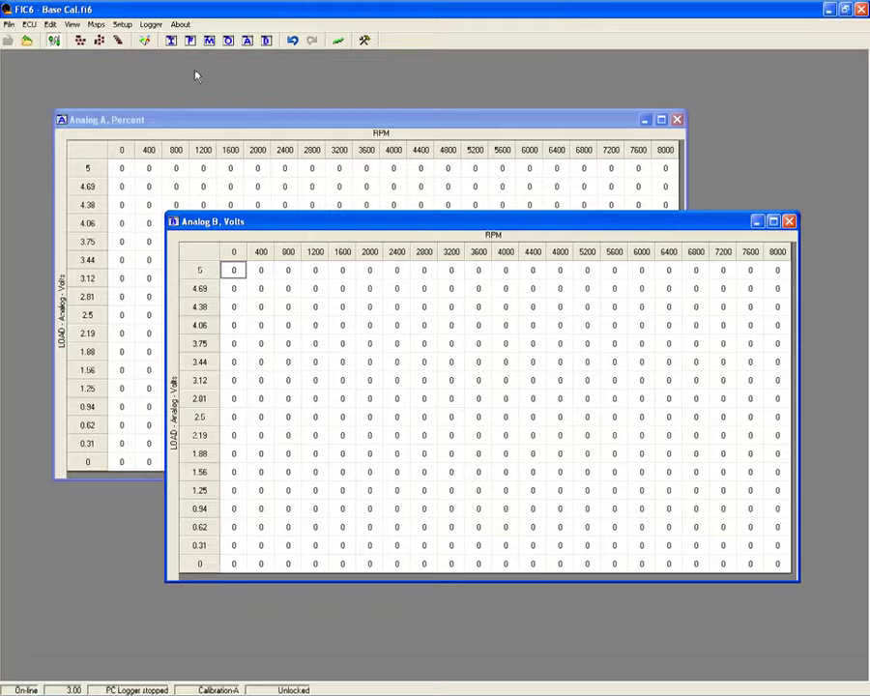
pyautogui.click(209, 40)
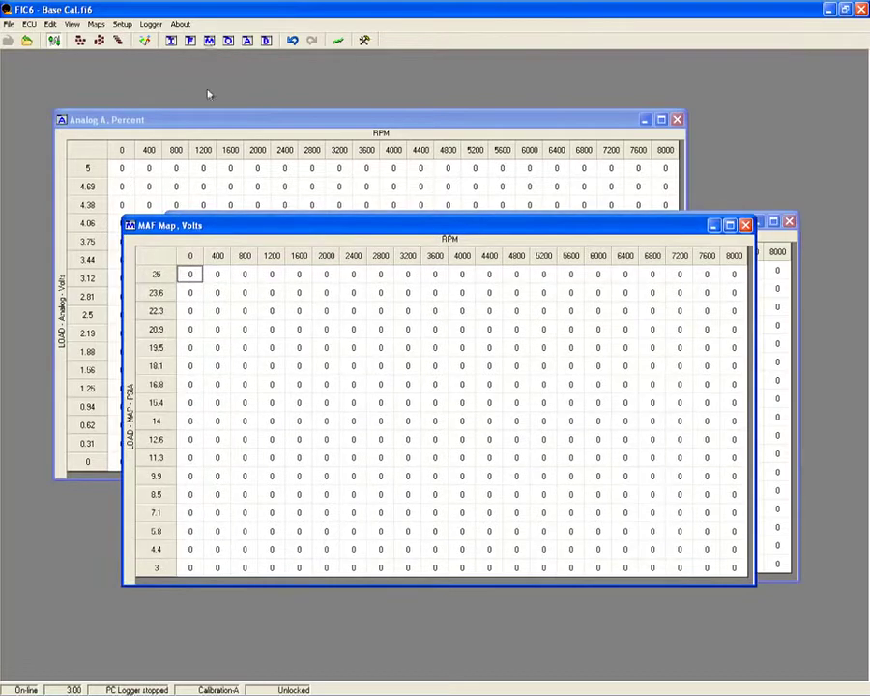
pyautogui.moveTo(235, 228); pyautogui.dragTo(197, 173)
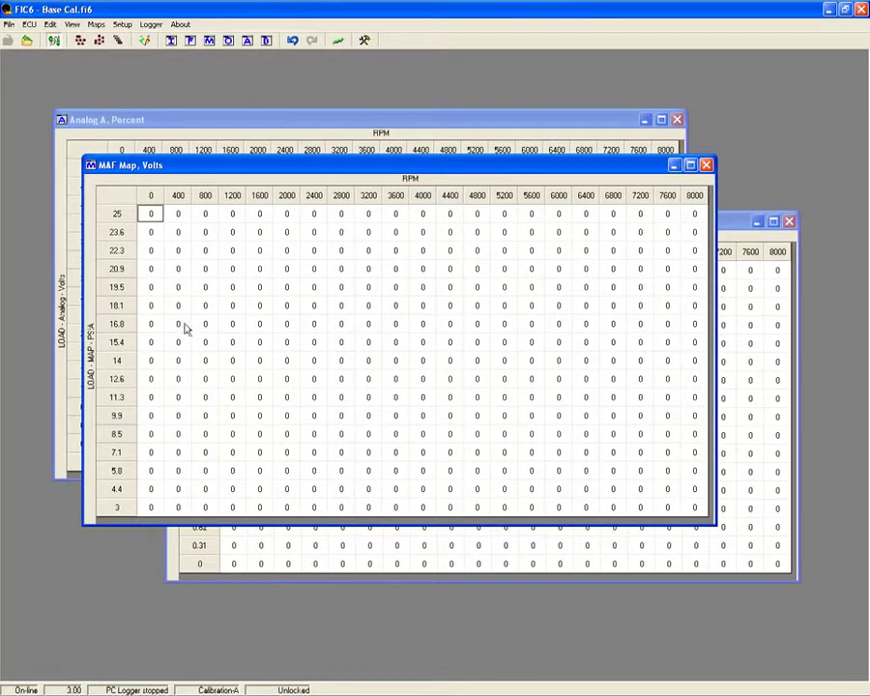
# Step: Enter 3.59 in the 1200 RPM column from 19.5–25 PSIA and the 8000 RPM, 19.5 PSIA cell
pyautogui.click(149, 509)
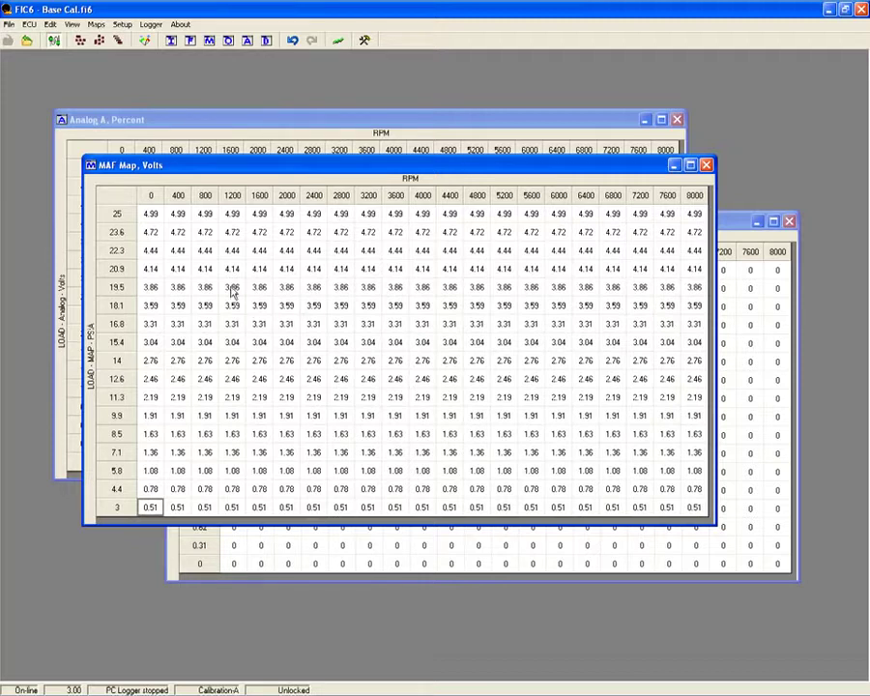
pyautogui.moveTo(232, 287); pyautogui.dragTo(232, 216)
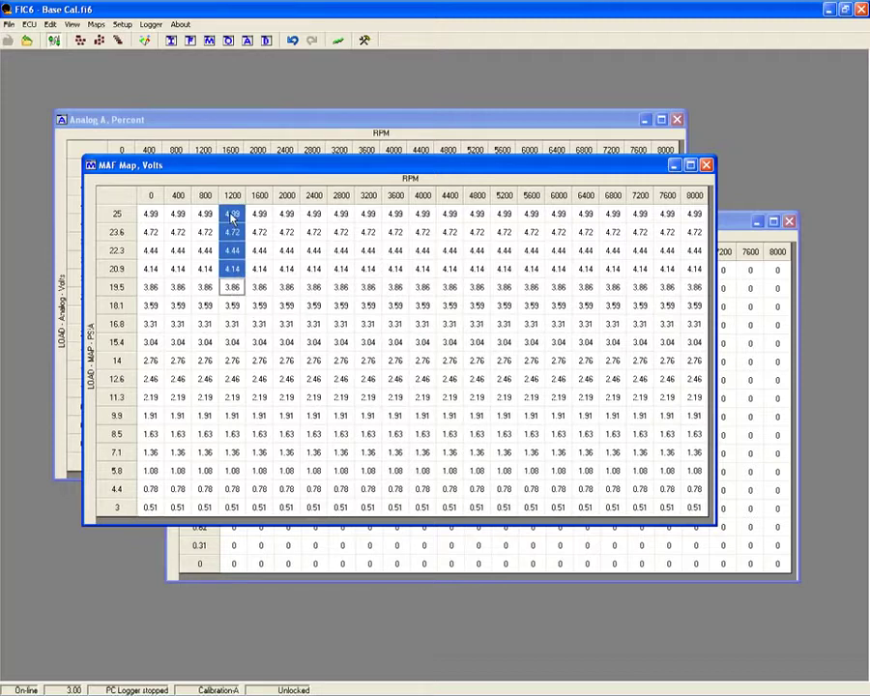
pyautogui.rightClick(232, 219)
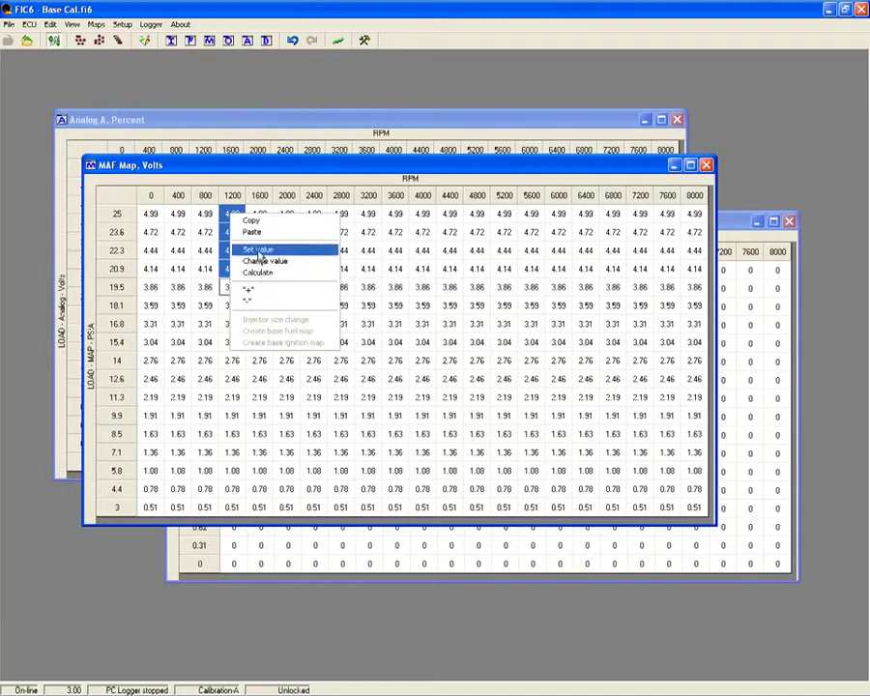
pyautogui.click(259, 248)
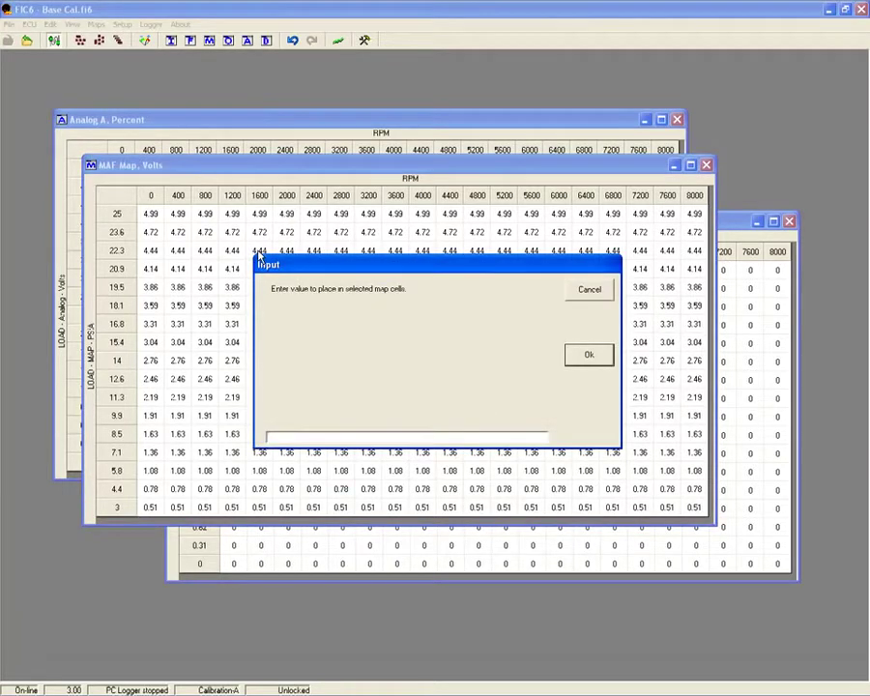
pyautogui.write('3.59')
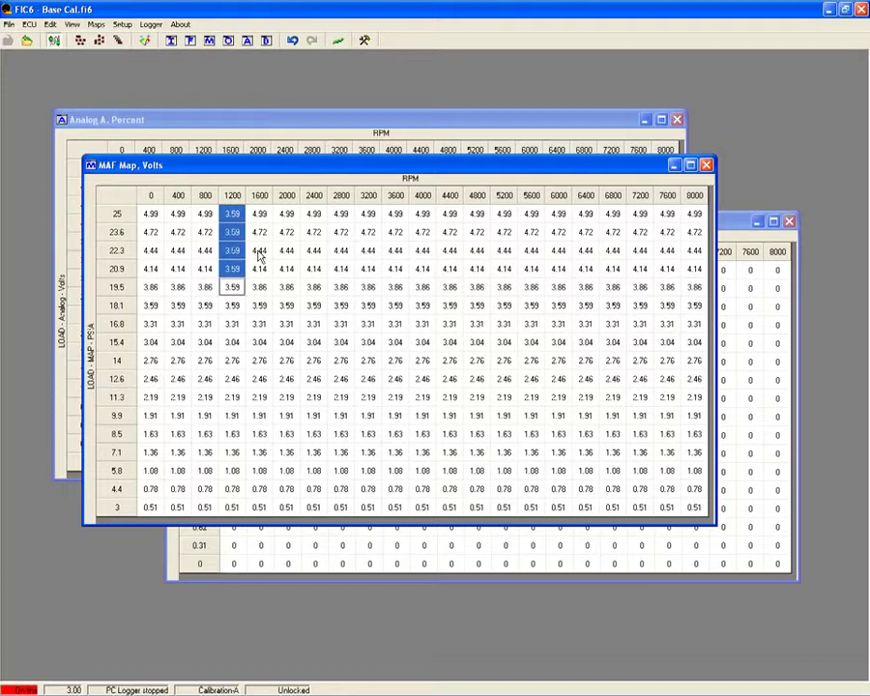
pyautogui.click(695, 287)
pyautogui.write('3.59')
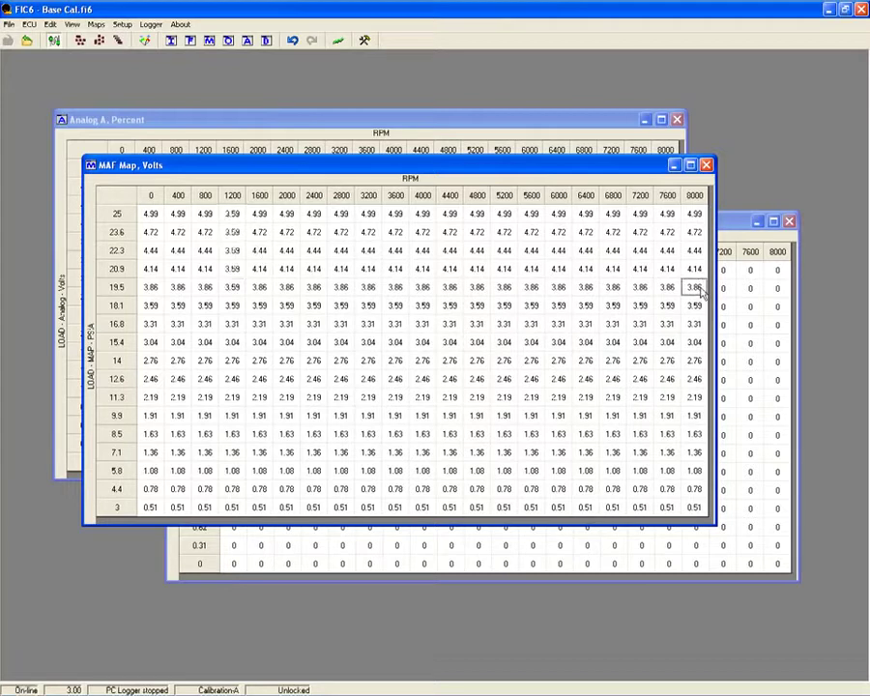
pyautogui.click(694, 213)
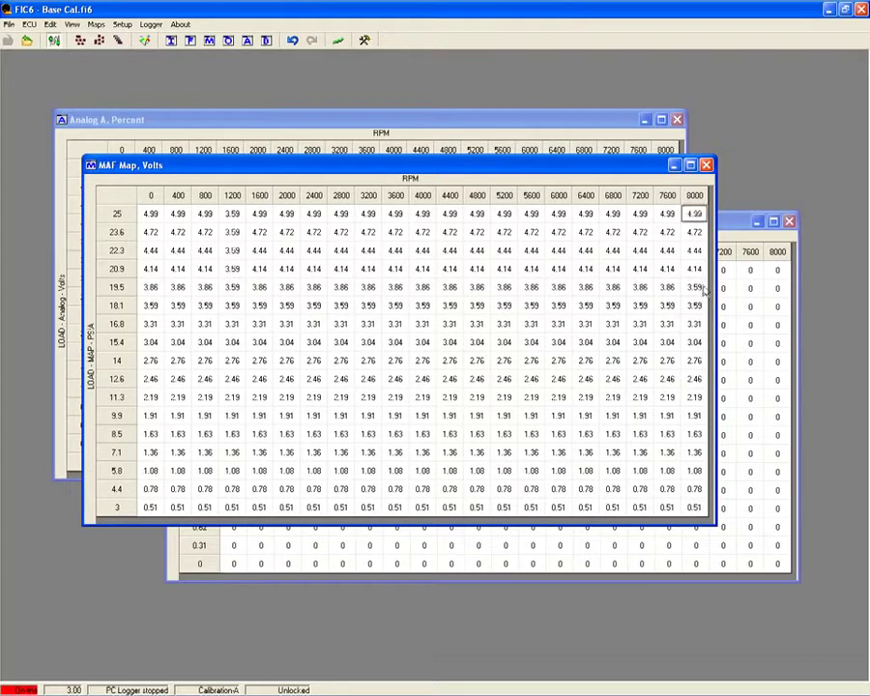
# Step: Set the 8000 RPM column to 3.59, then fill the whole 1200–8000 RPM high-load block with 3.59
pyautogui.moveTo(695, 287); pyautogui.dragTo(696, 220)
pyautogui.rightClick(695, 220)
pyautogui.click(716, 251)
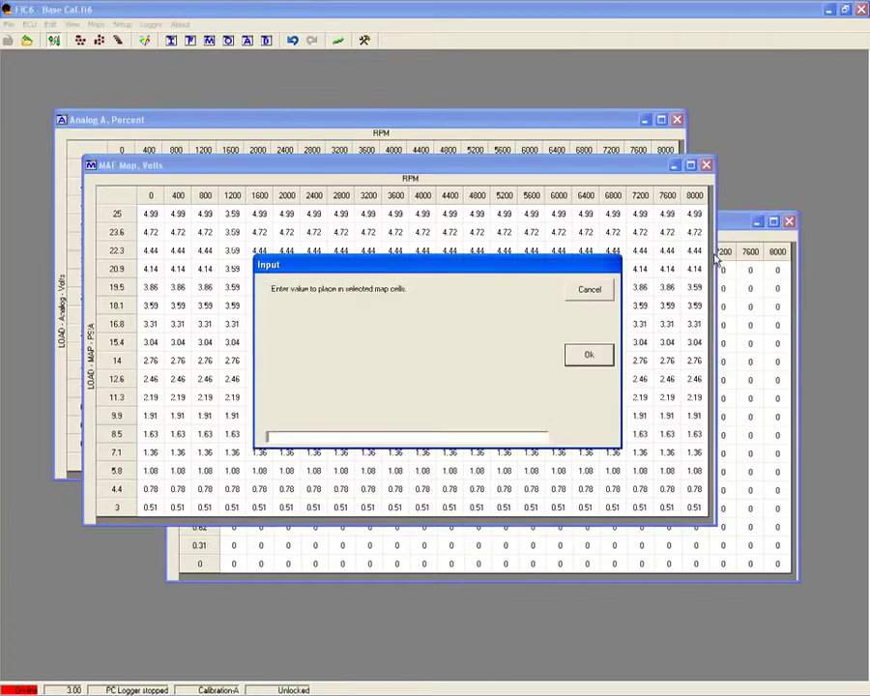
pyautogui.write('3.59')
pyautogui.press('Return')
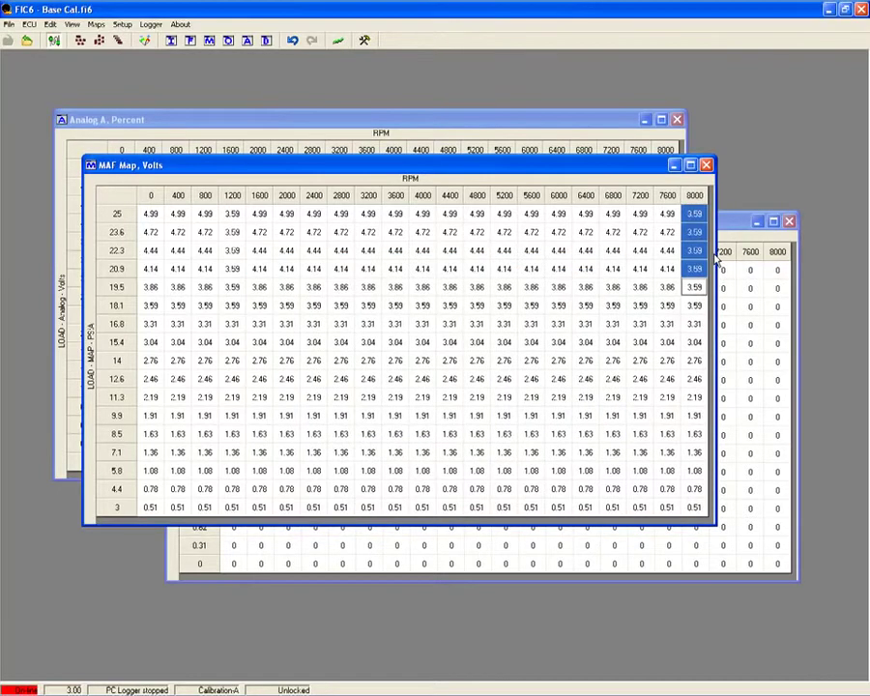
pyautogui.moveTo(232, 214); pyautogui.dragTo(691, 290)
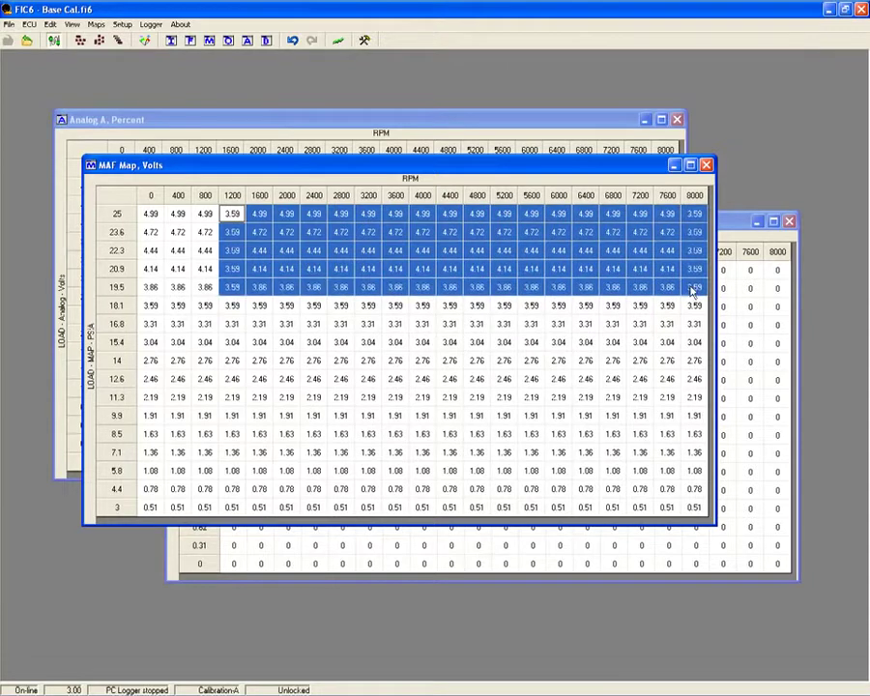
pyautogui.rightClick(692, 290)
pyautogui.click(735, 346)
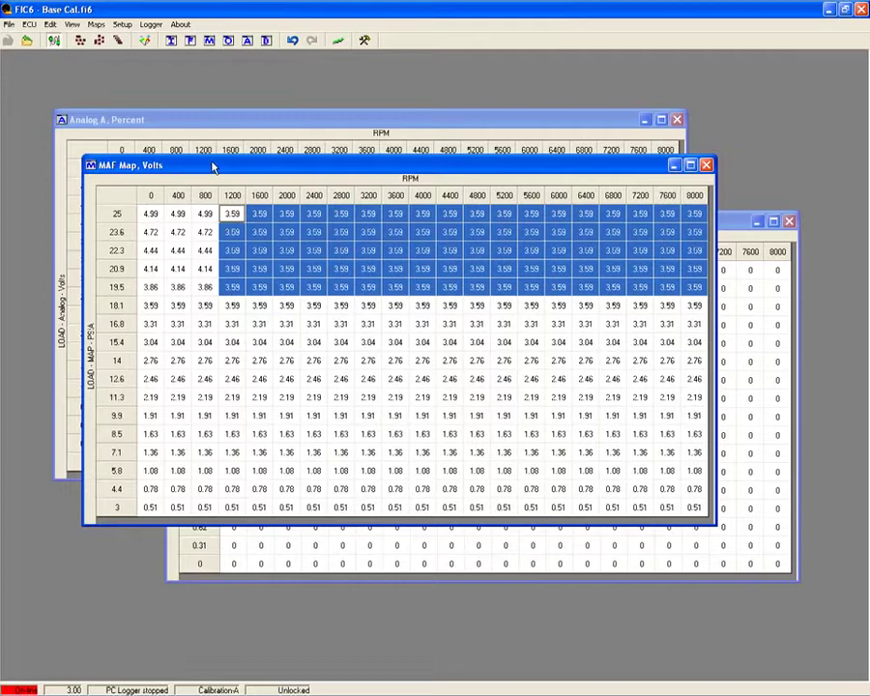
pyautogui.click(206, 307)
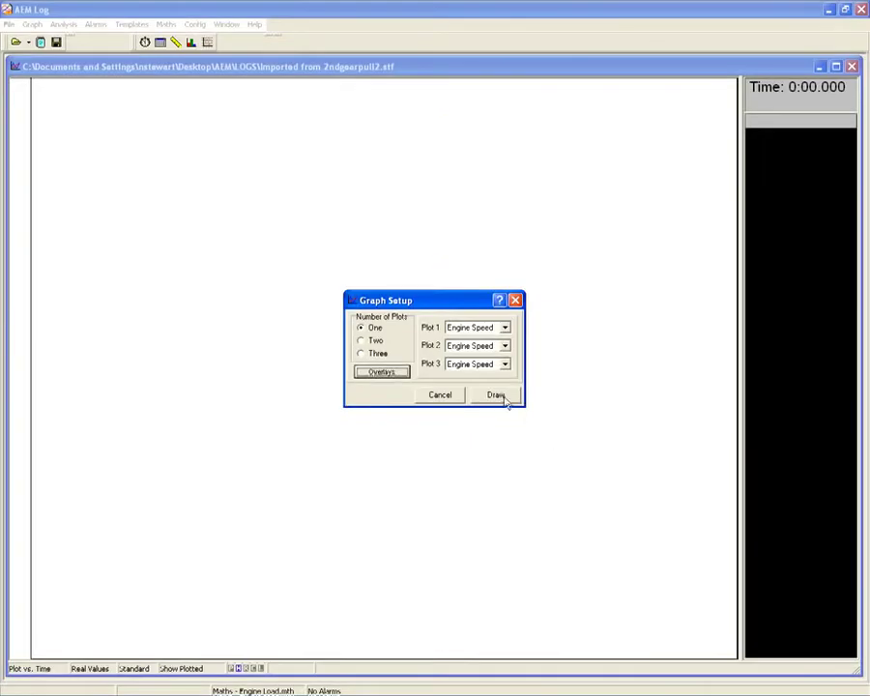
# Step: Graph the imported log and zoom its time axis to roughly 0:04–0:10.6
pyautogui.click(498, 395)
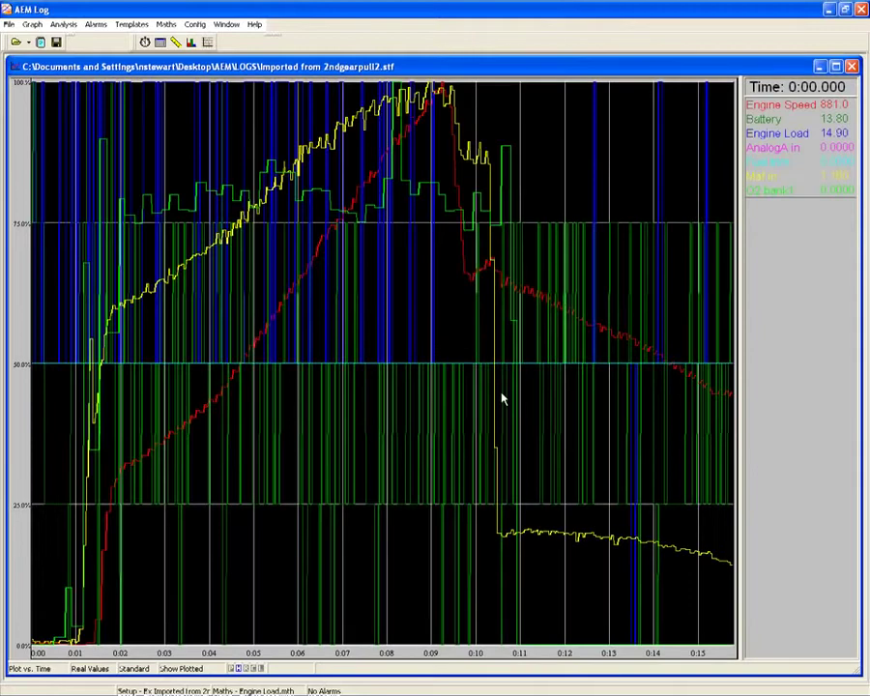
pyautogui.rightClick(209, 382)
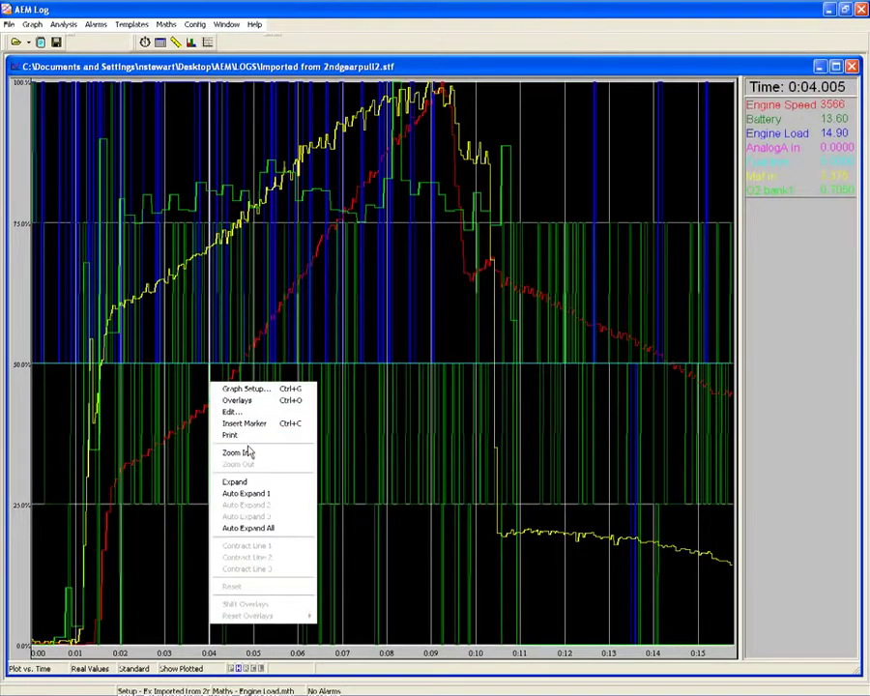
pyautogui.click(247, 453)
pyautogui.click(217, 406)
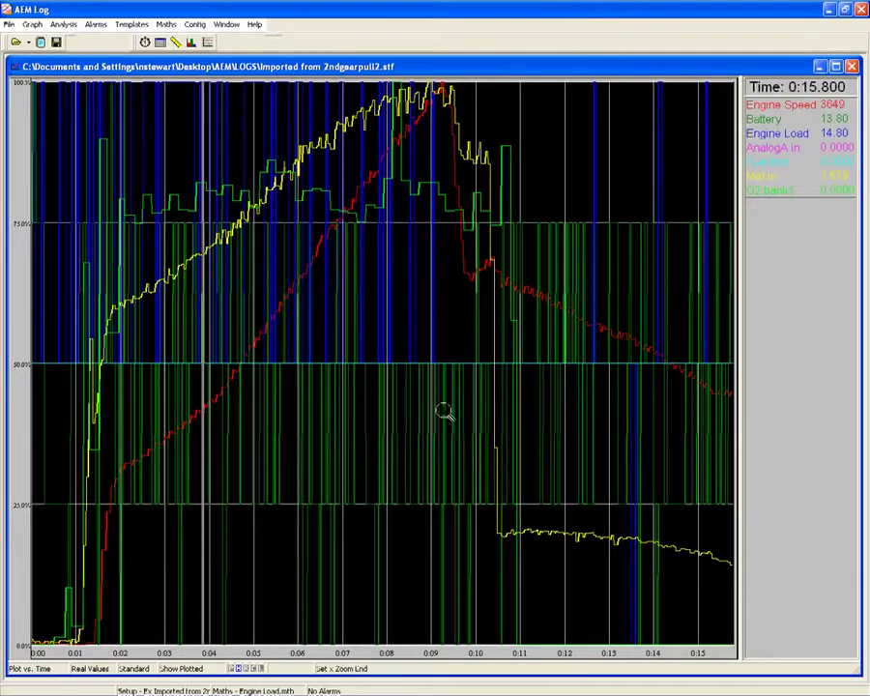
pyautogui.click(502, 390)
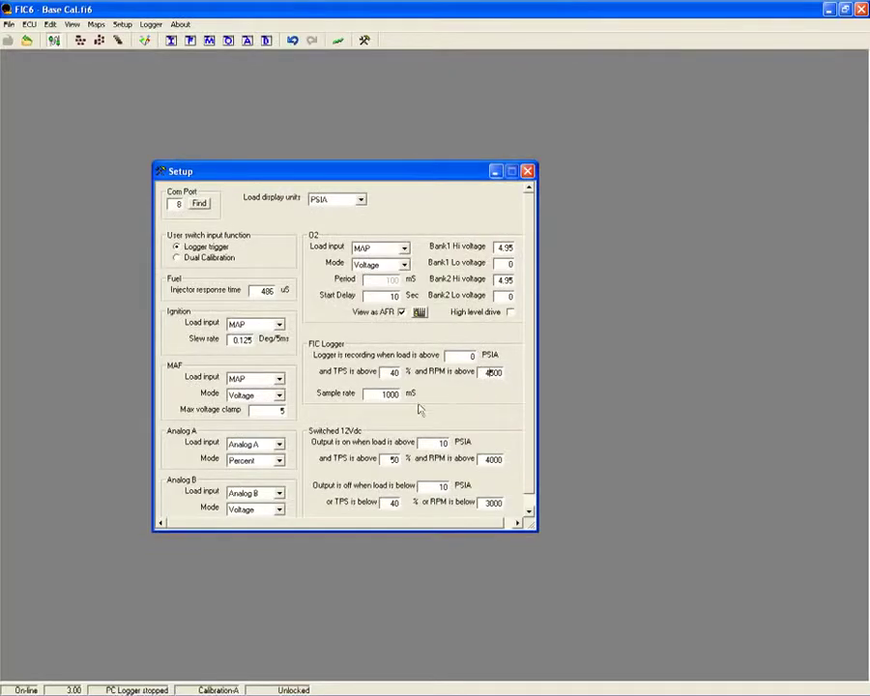
# Step: Set the logger sample rate to 500 mS and record a short PC log named LOG TEST
pyautogui.write('5')
pyautogui.press('Tab')
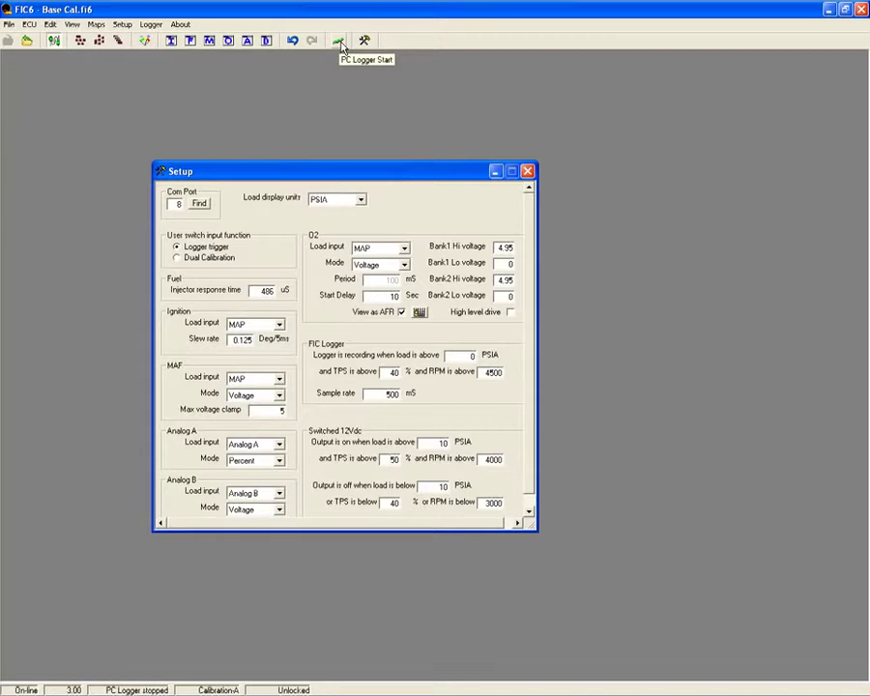
pyautogui.click(338, 42)
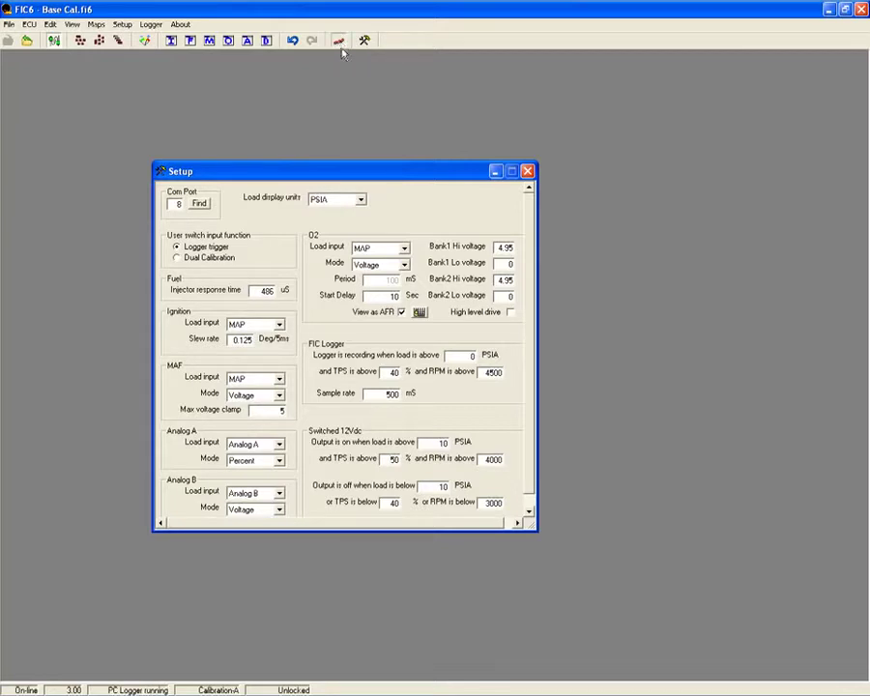
pyautogui.click(339, 40)
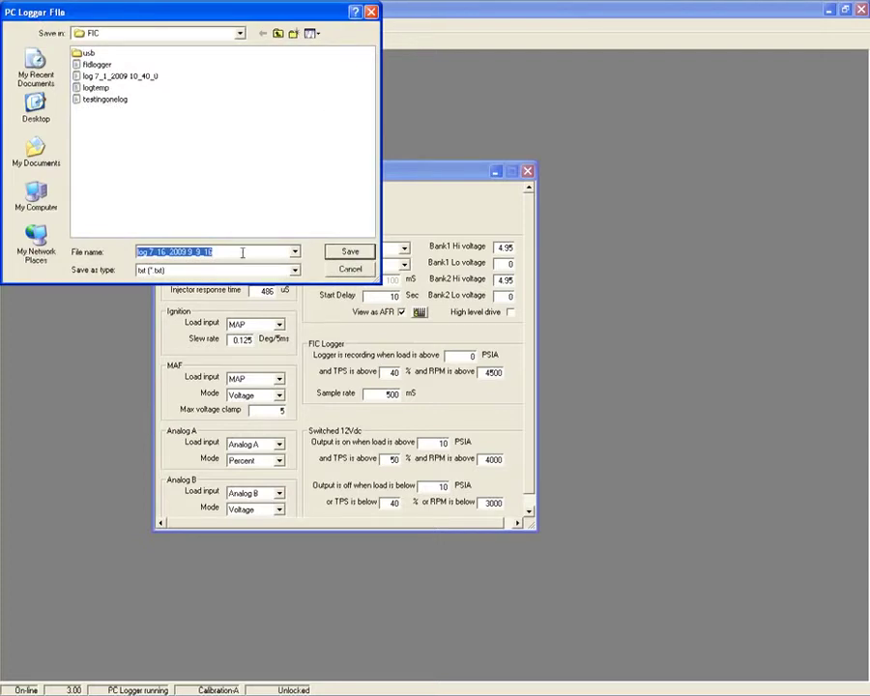
pyautogui.write('LOG TEST')
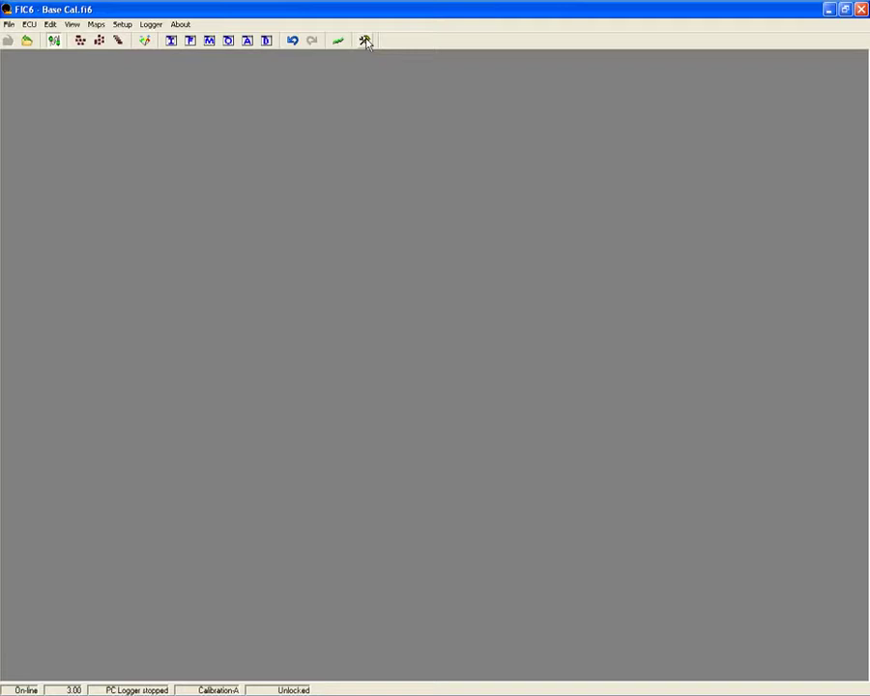
# Step: Reopen the Setup window, move it up and left, and enlarge it
pyautogui.click(364, 39)
pyautogui.moveTo(332, 234); pyautogui.dragTo(266, 164)
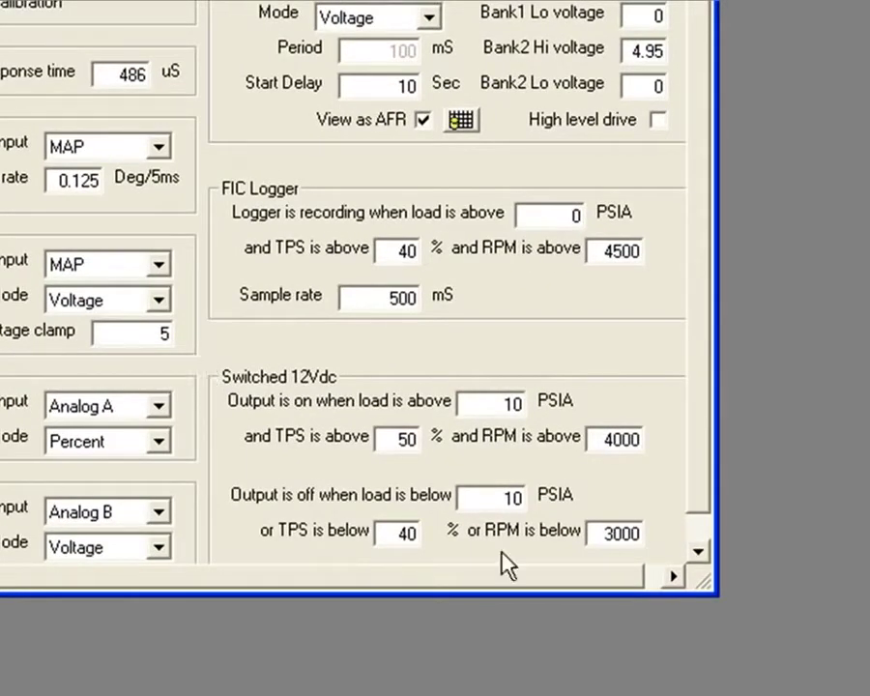
pyautogui.moveTo(705, 580); pyautogui.dragTo(734, 634)
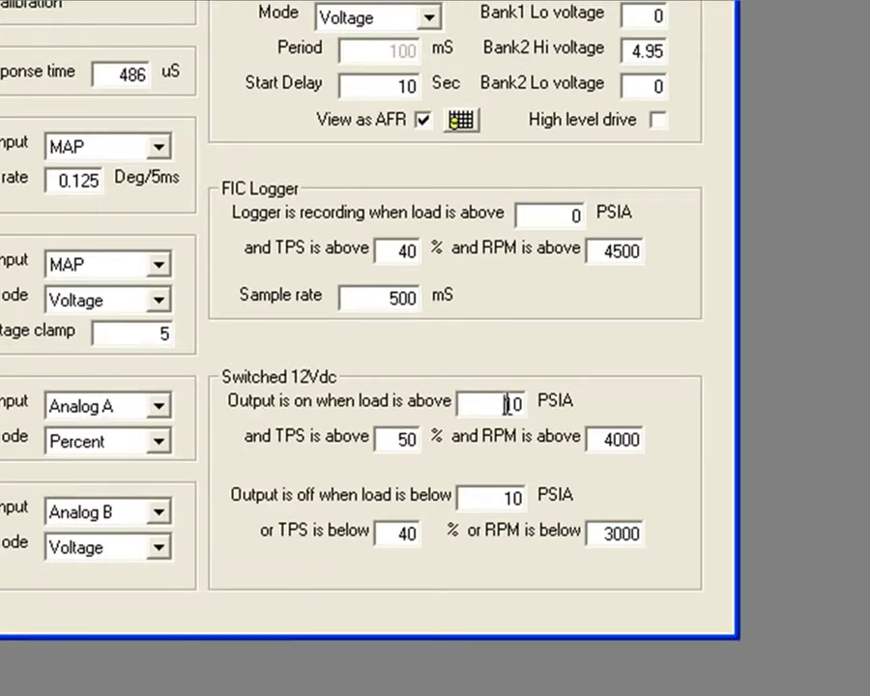
# Step: Review the Switched 12Vdc thresholds (on: 10, TPS 50, RPM 4000; off: 10, RPM 3000), then relaunch AEM FIC
pyautogui.moveTo(489, 404); pyautogui.dragTo(547, 415)
pyautogui.click(389, 442)
pyautogui.doubleClick(389, 443)
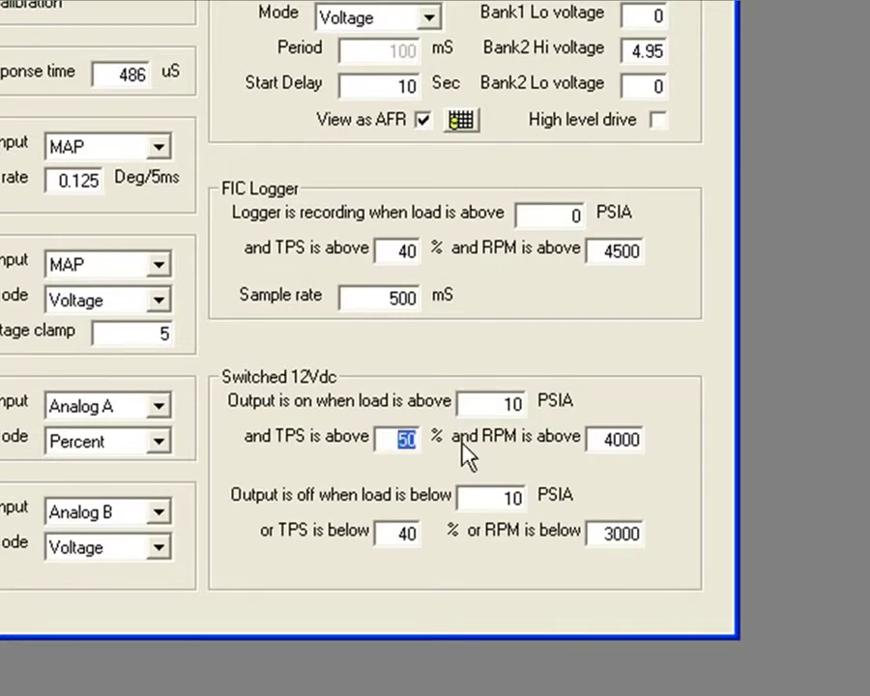
pyautogui.moveTo(604, 440); pyautogui.dragTo(658, 449)
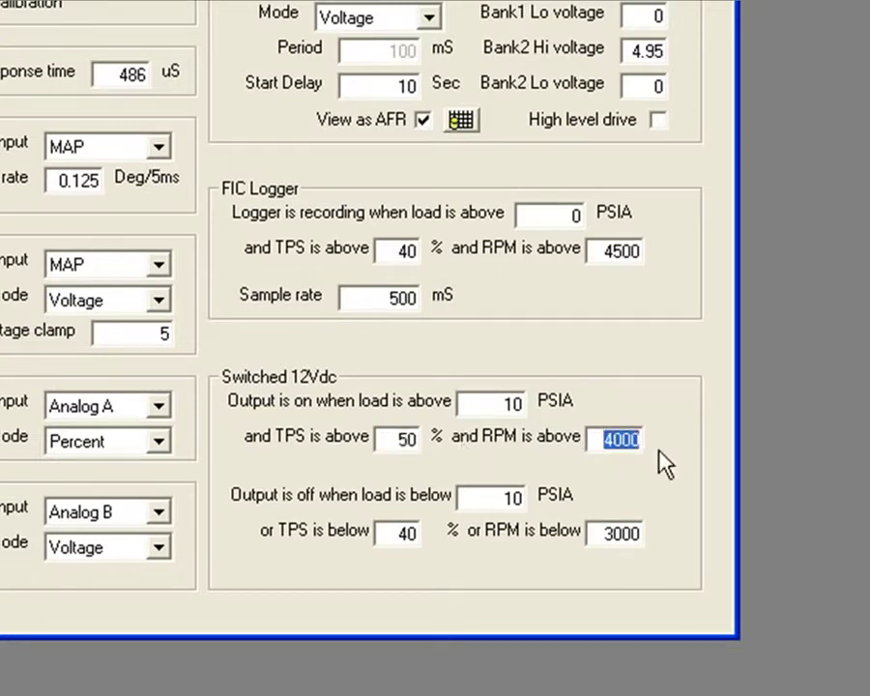
pyautogui.click(514, 495)
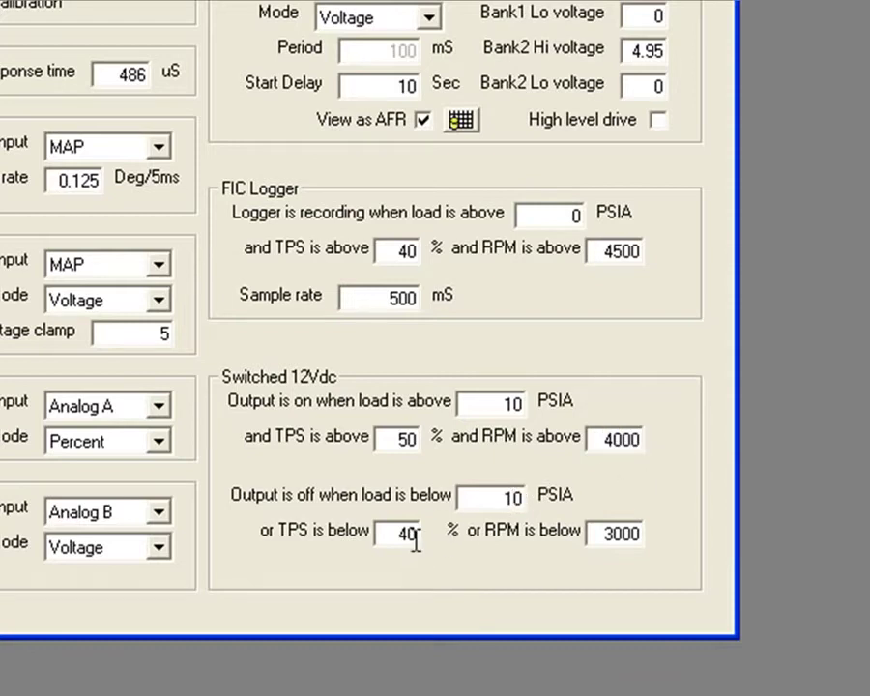
pyautogui.click(603, 533)
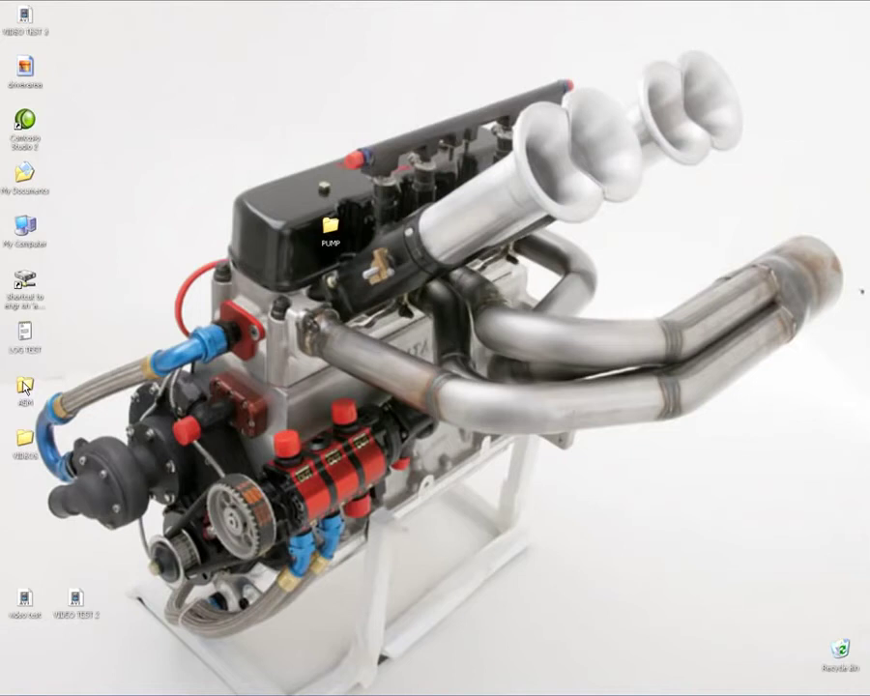
pyautogui.doubleClick(24, 387)
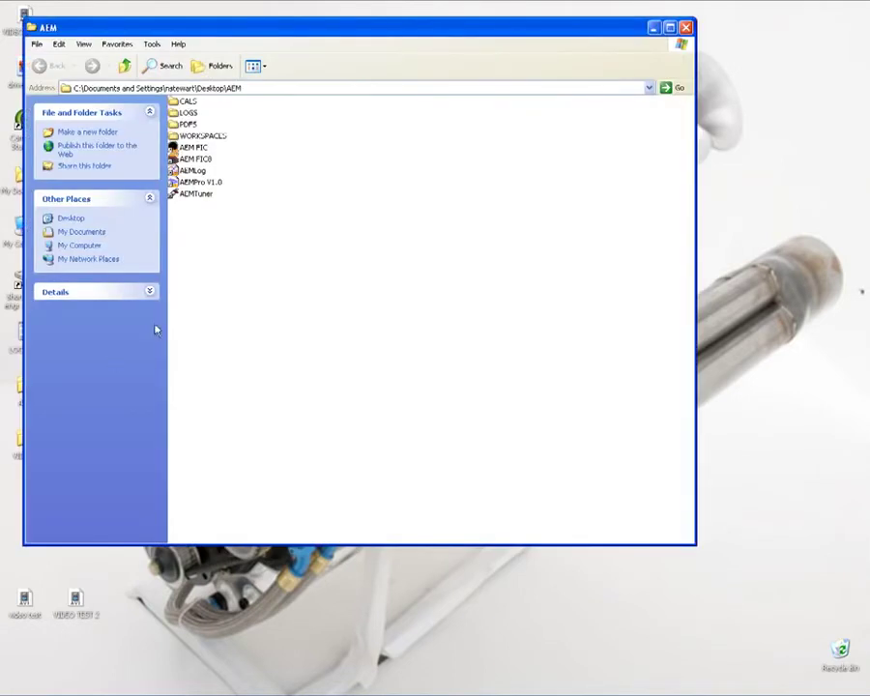
pyautogui.doubleClick(194, 147)
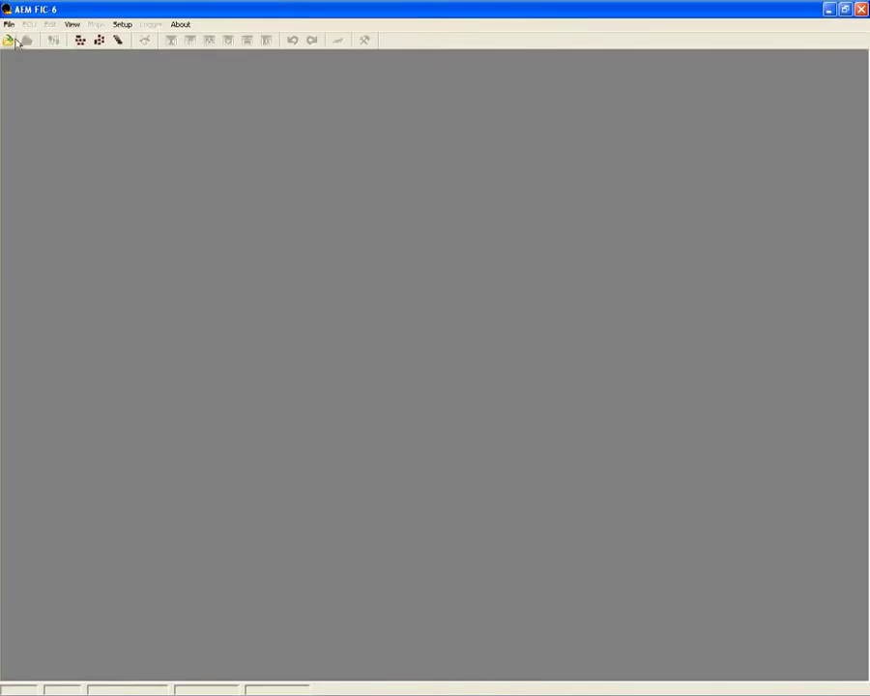
# Step: Load the Base Cal.fi6 calibration and connect to the FIC unit online
pyautogui.click(9, 39)
pyautogui.click(95, 77)
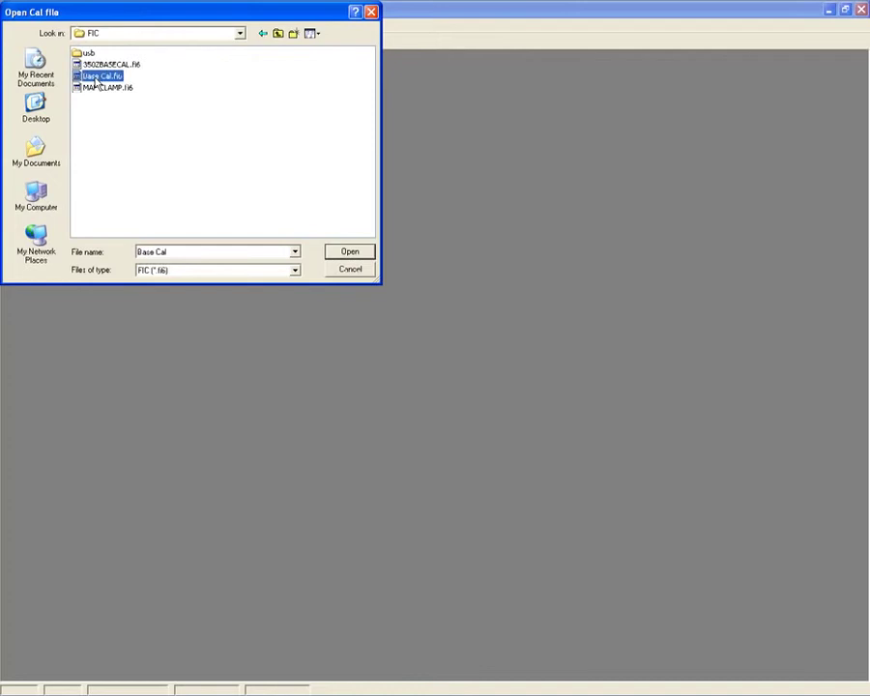
pyautogui.doubleClick(95, 79)
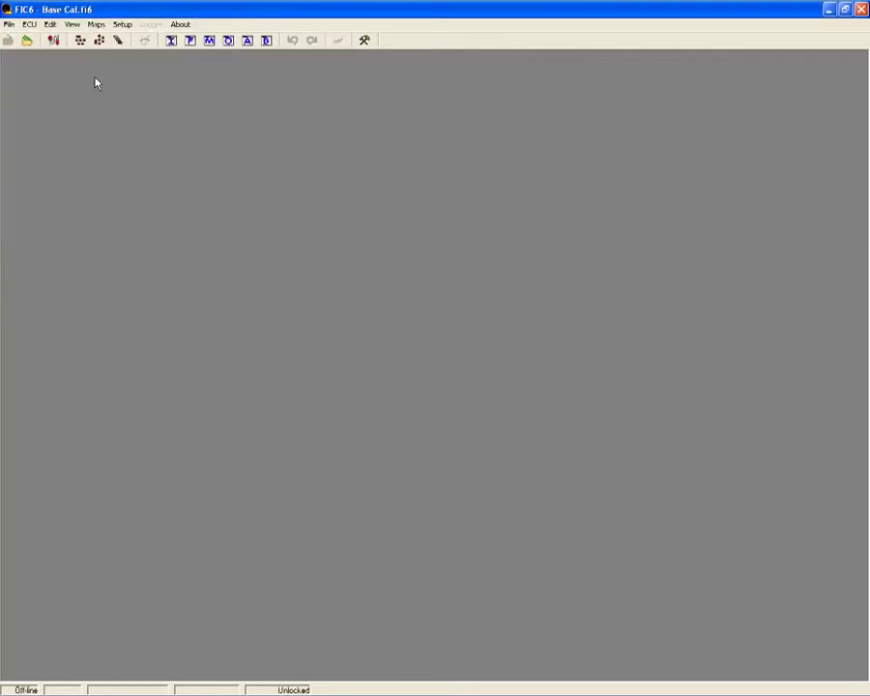
pyautogui.click(54, 42)
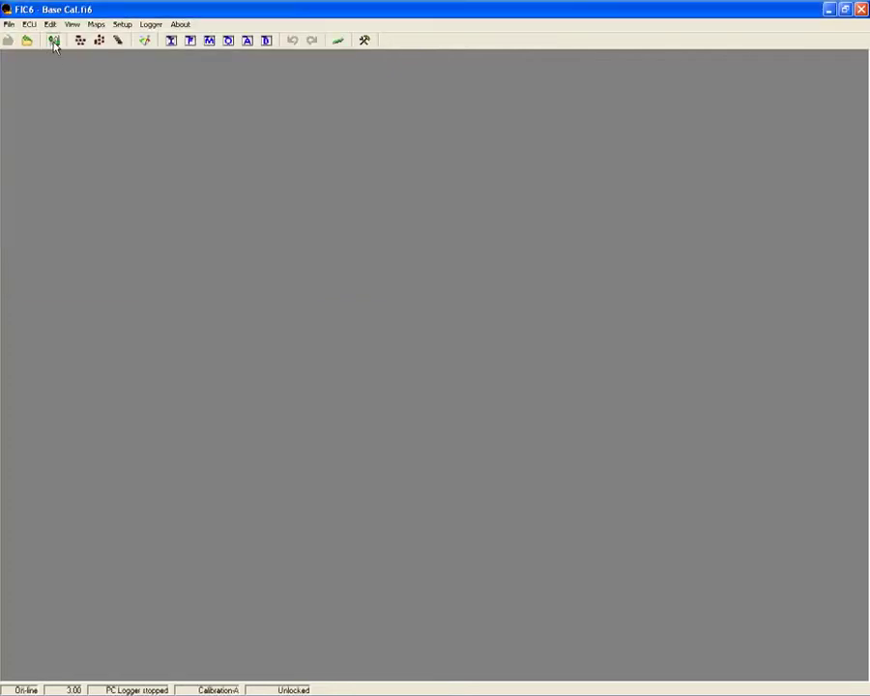
# Step: Place the Setup window at top-left and the Ignition Map window at top-right
pyautogui.click(363, 42)
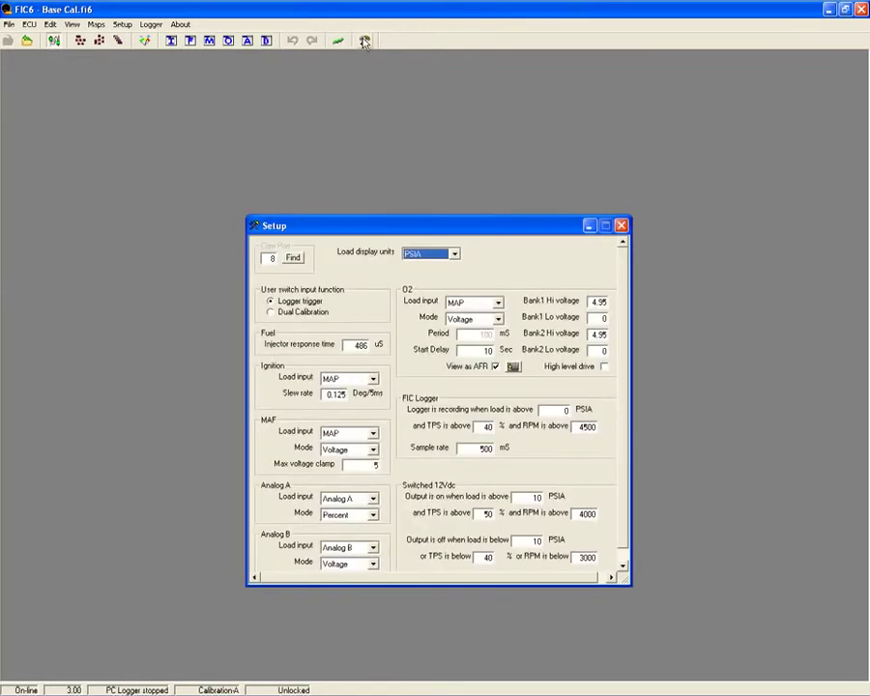
pyautogui.moveTo(343, 226); pyautogui.dragTo(98, 71)
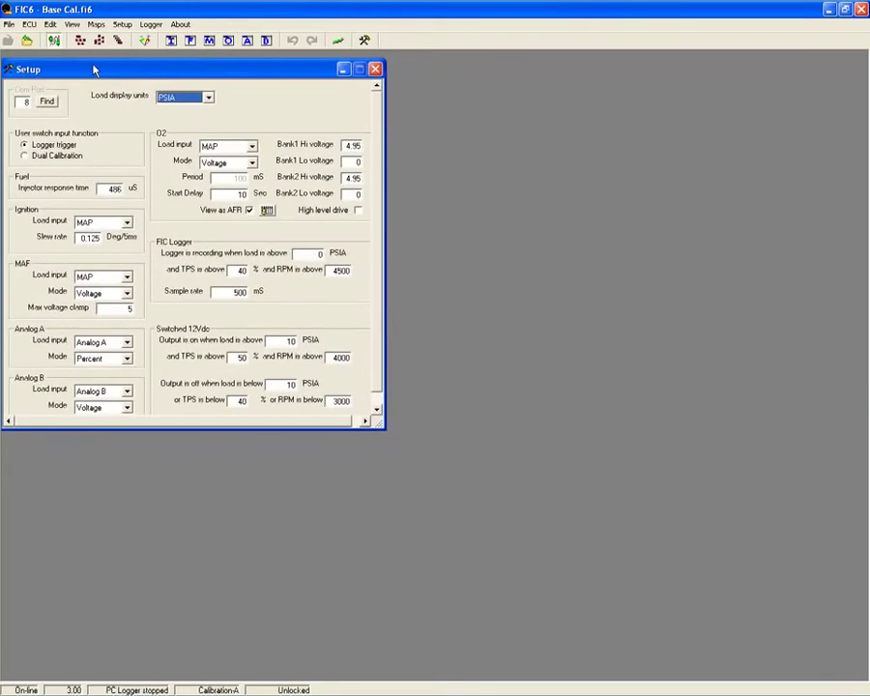
pyautogui.click(171, 40)
pyautogui.moveTo(266, 225); pyautogui.dragTo(368, 94)
# Step: Open the Fuel, MAF and O2 map windows and arrange them in the workspace
pyautogui.click(190, 40)
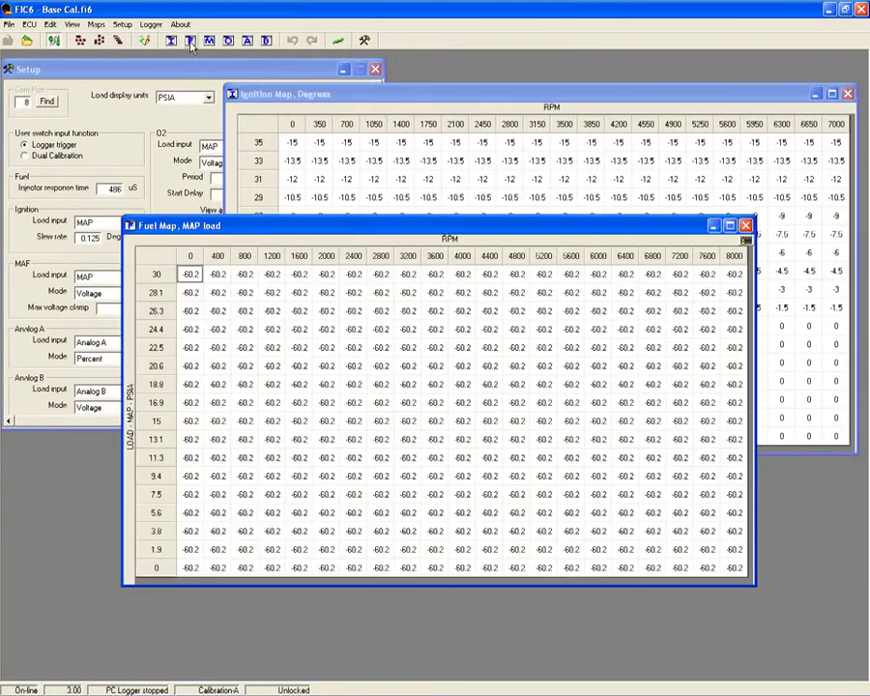
pyautogui.moveTo(226, 226); pyautogui.dragTo(104, 161)
pyautogui.click(209, 41)
pyautogui.moveTo(325, 270); pyautogui.dragTo(341, 216)
pyautogui.click(228, 40)
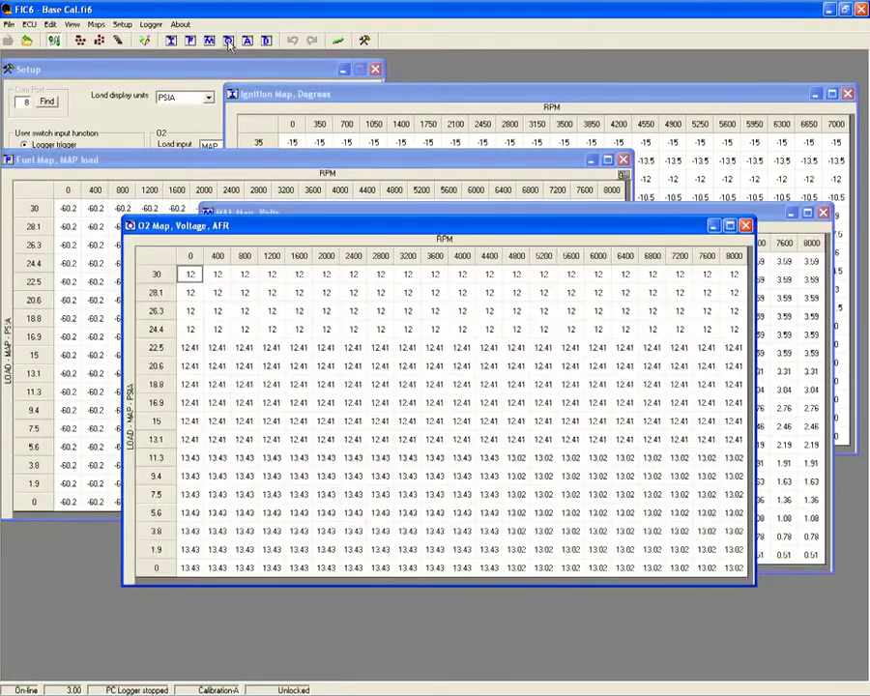
pyautogui.moveTo(227, 269); pyautogui.dragTo(124, 268)
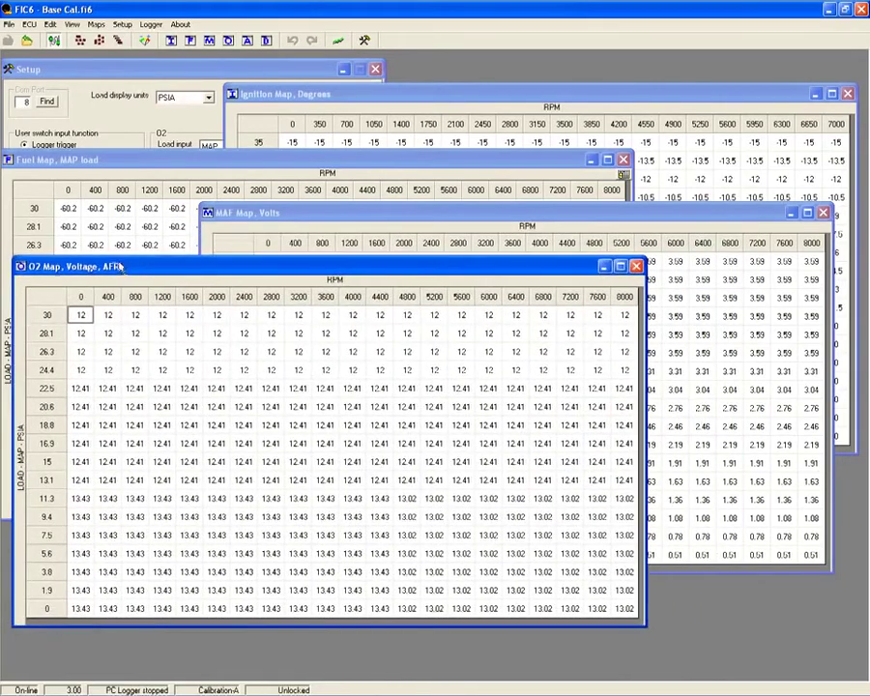
# Step: Open the Analog A map, cascade all map windows, and switch to the full-window gauge display
pyautogui.click(247, 40)
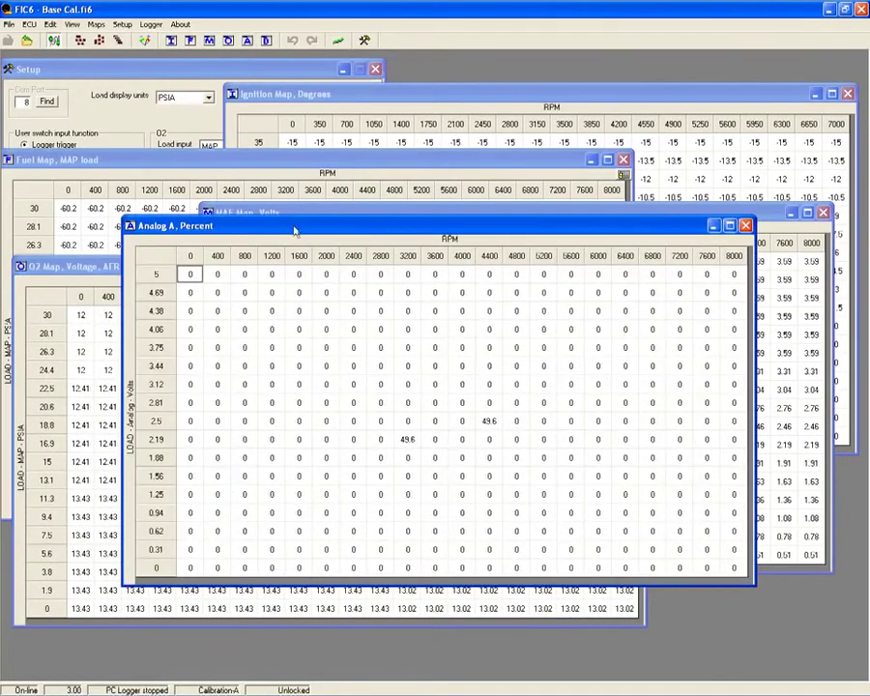
pyautogui.moveTo(295, 229); pyautogui.dragTo(380, 309)
pyautogui.click(118, 40)
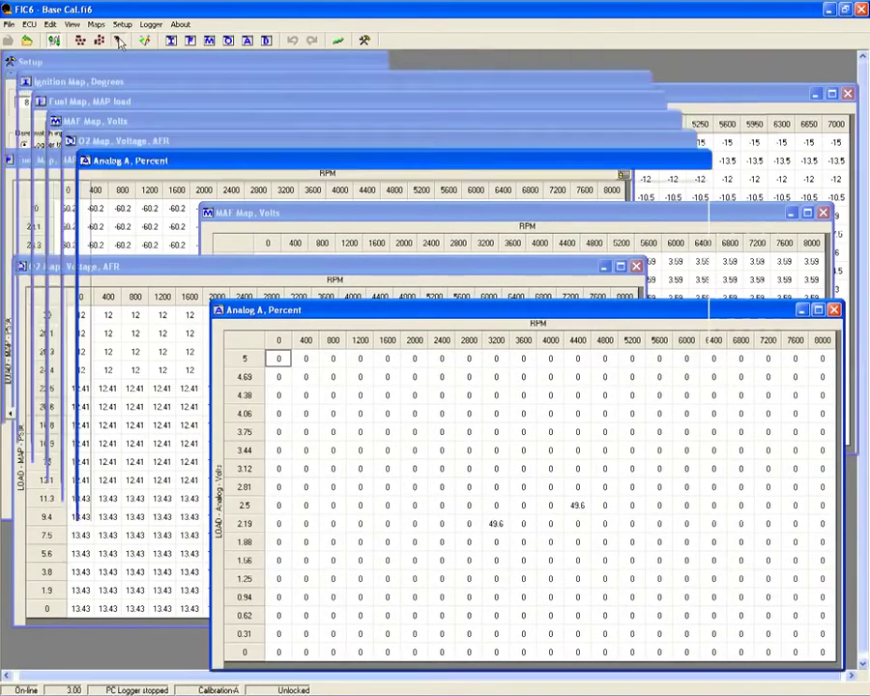
pyautogui.click(54, 39)
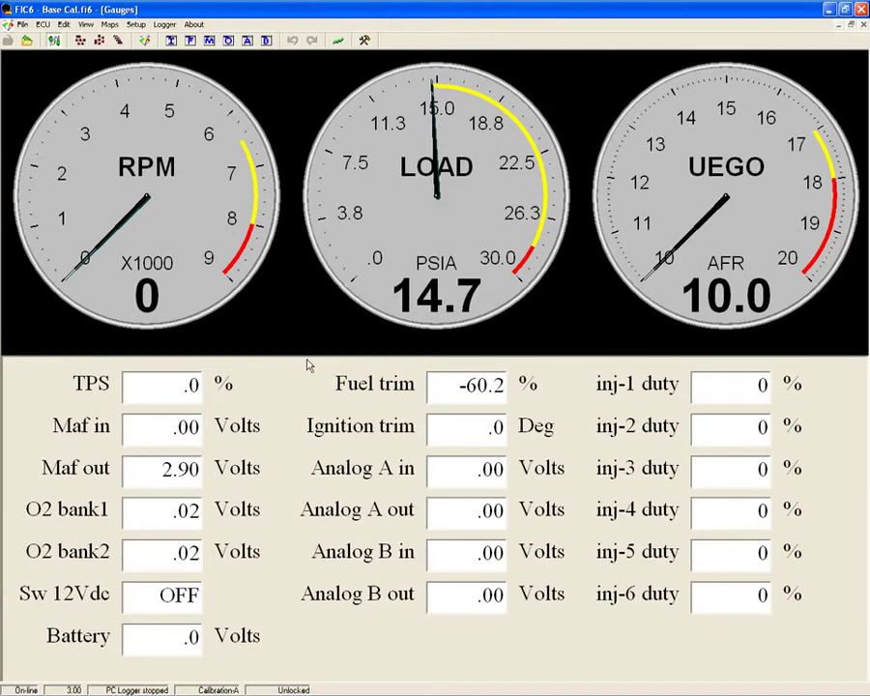
# Step: Drag the LOAD gauge's needle so its dial spans 10.0 to 40.0 PSIA
pyautogui.click(170, 391)
pyautogui.doubleClick(170, 390)
pyautogui.moveTo(174, 426); pyautogui.dragTo(208, 440)
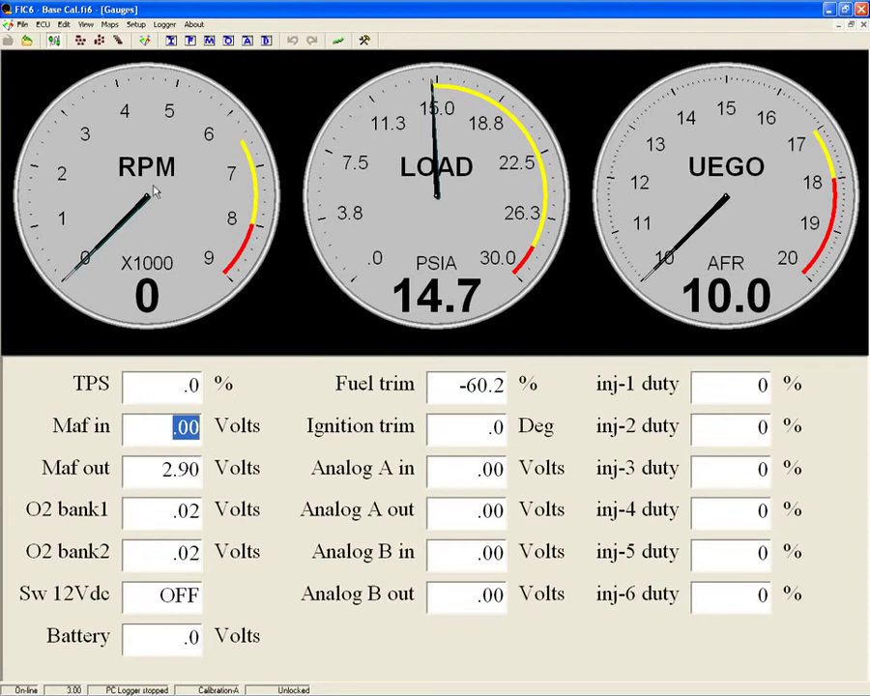
pyautogui.click(430, 210)
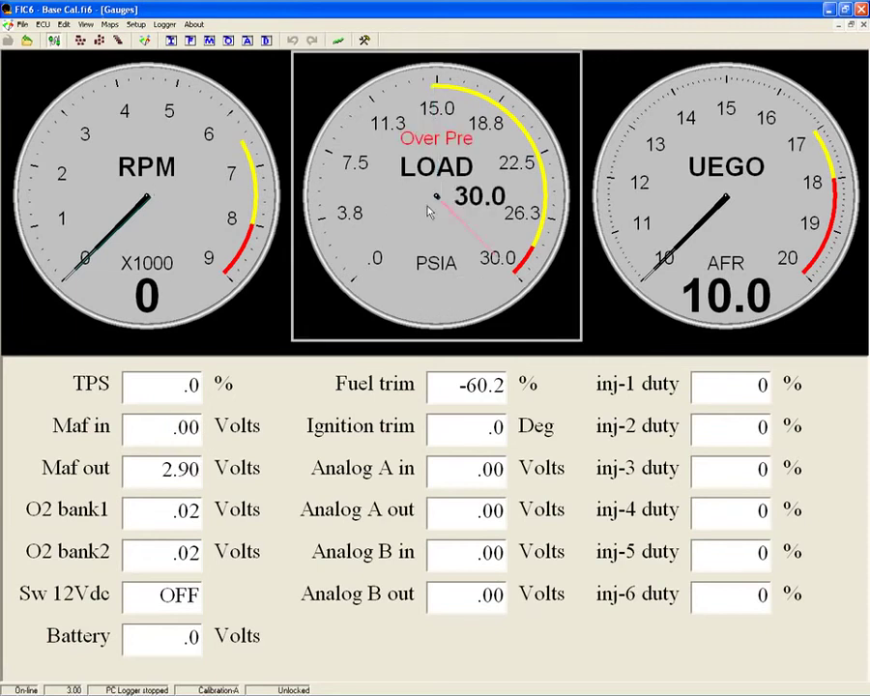
pyautogui.moveTo(430, 211); pyautogui.dragTo(502, 196)
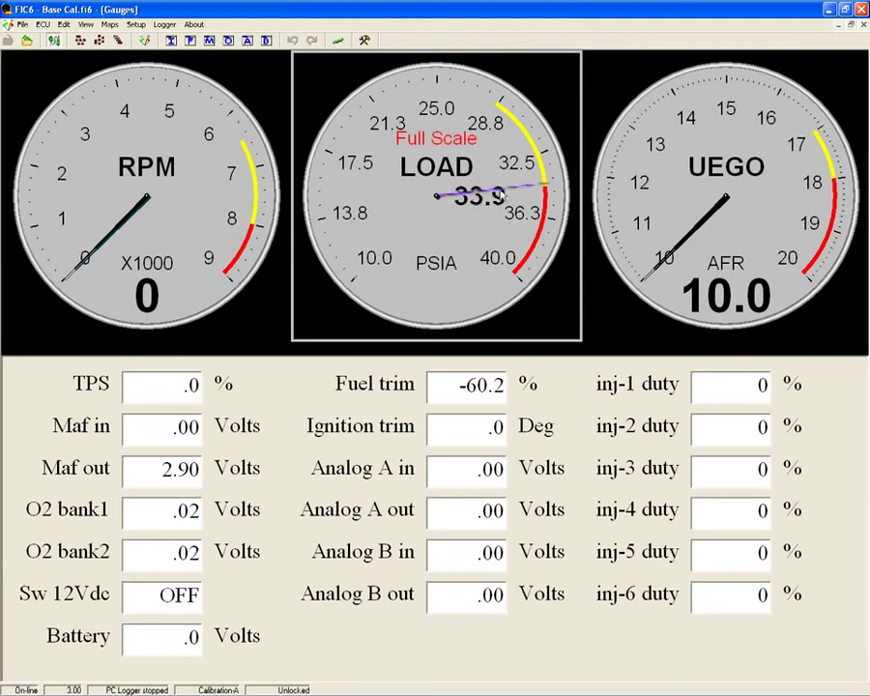